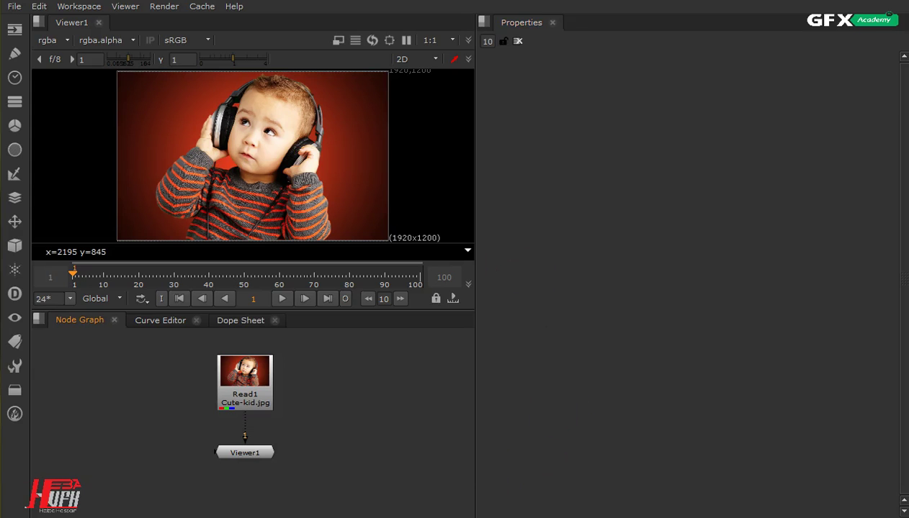
- Bring the AVCWare converter holding the 13-second Clip WAV fully into view over Nuke
key("alt+Tab")
left_click_drag(475, 0, 464, 45)
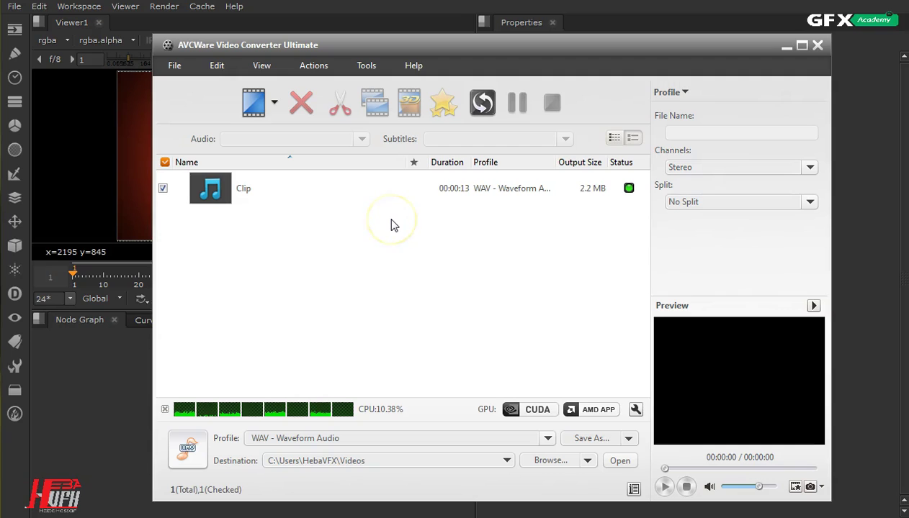
left_click(312, 446)
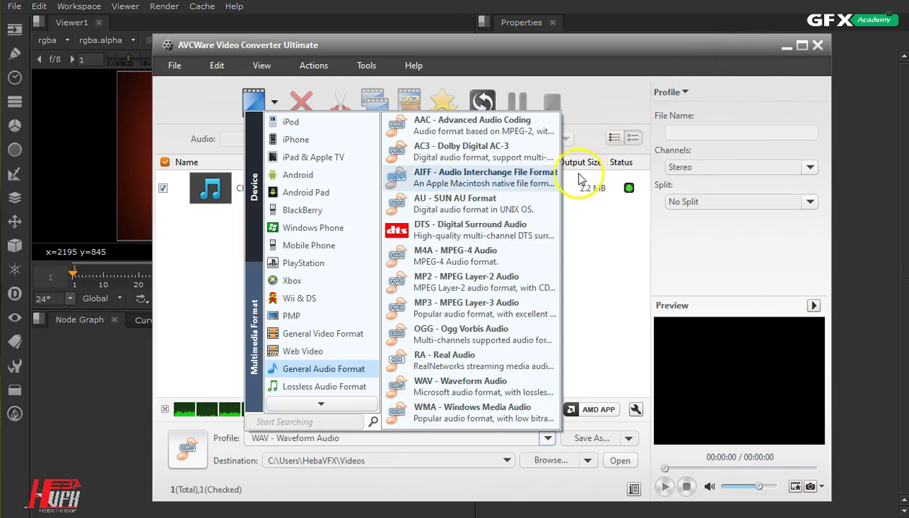
left_click(786, 48)
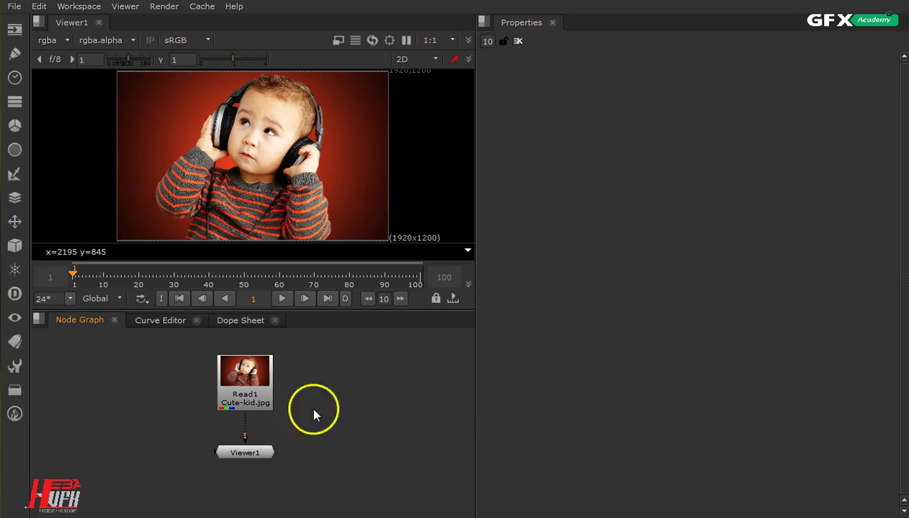
- Move Viewer1 and then Read1 further down the node graph, keeping them connected
left_click_drag(242, 452, 244, 478)
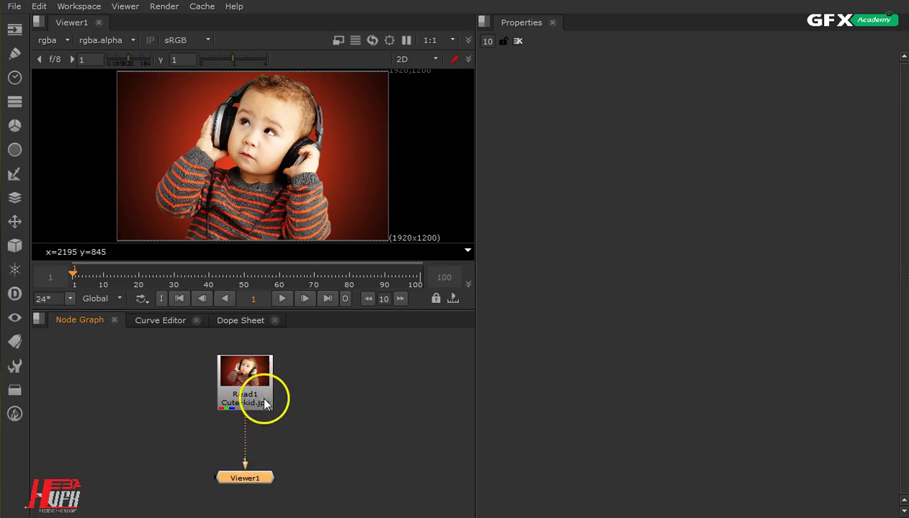
left_click_drag(261, 394, 275, 407)
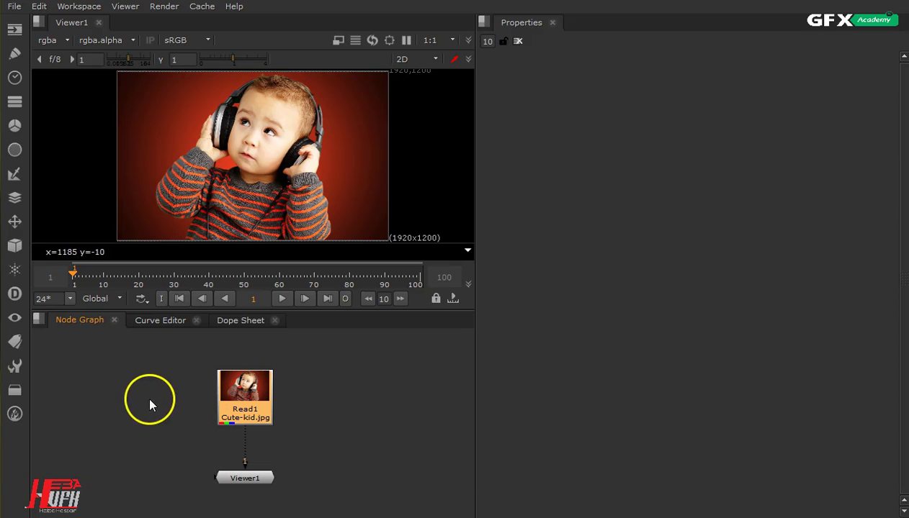
- Add an AudioRead node from the Other menu, placed right of Read1, and focus its file field
left_click(14, 390)
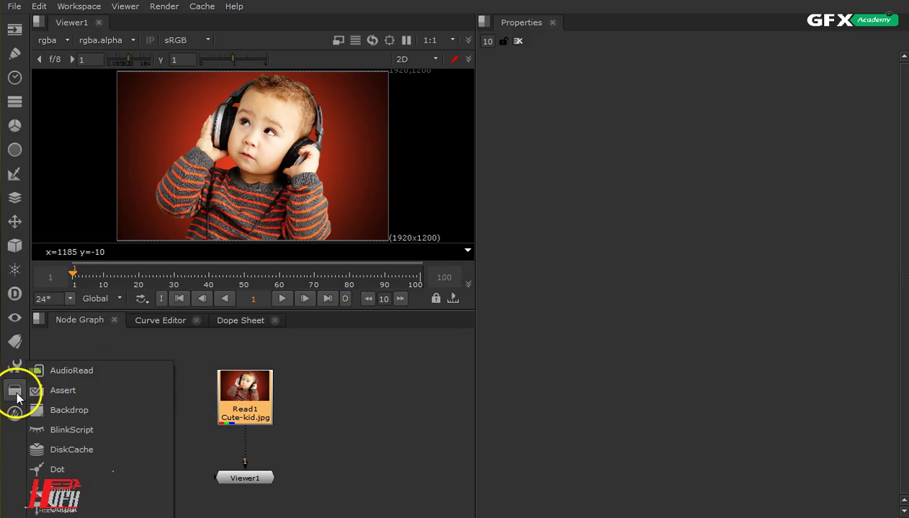
left_click(113, 378)
left_click_drag(247, 382, 370, 435)
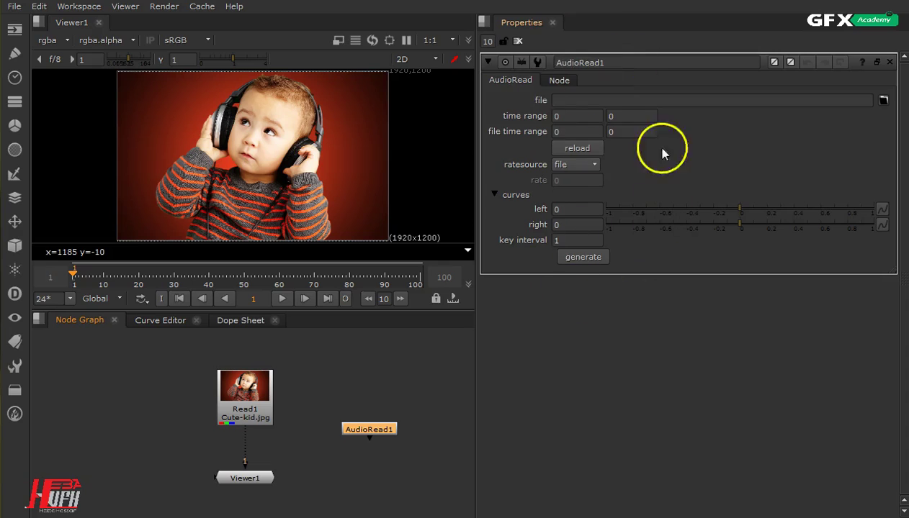
left_click(573, 100)
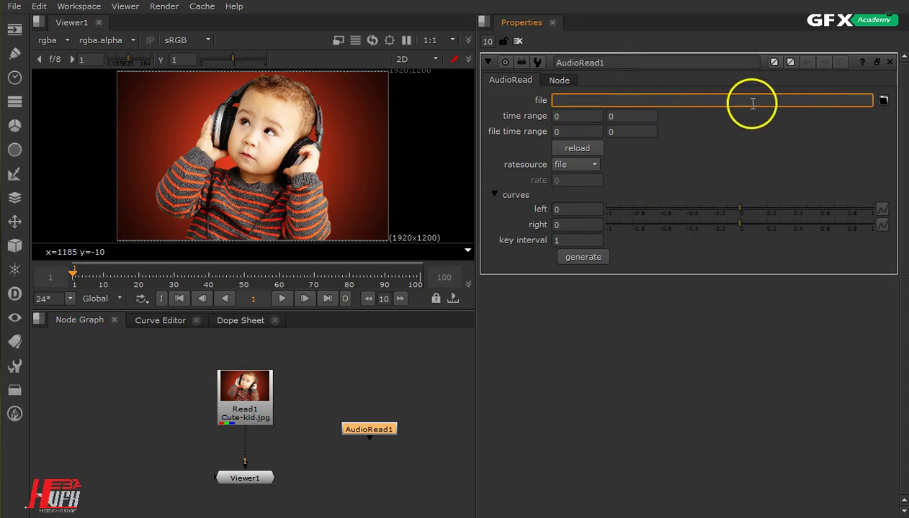
- Load Clip.wav from the Videos folder into AudioRead1 through the file browser
left_click(884, 100)
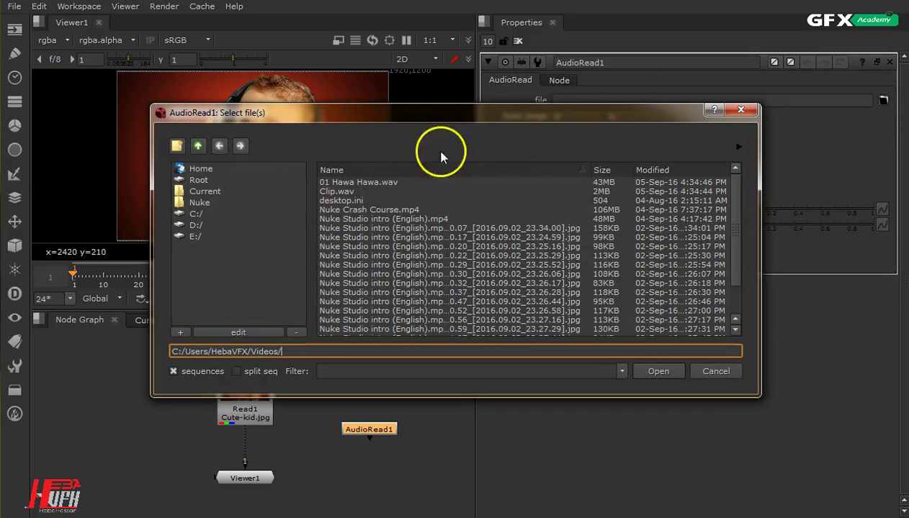
left_click(338, 191)
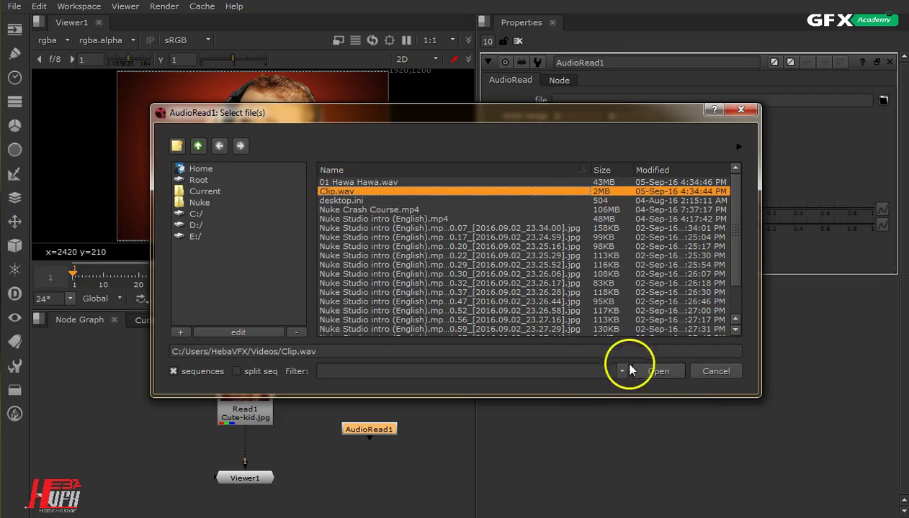
left_click(656, 371)
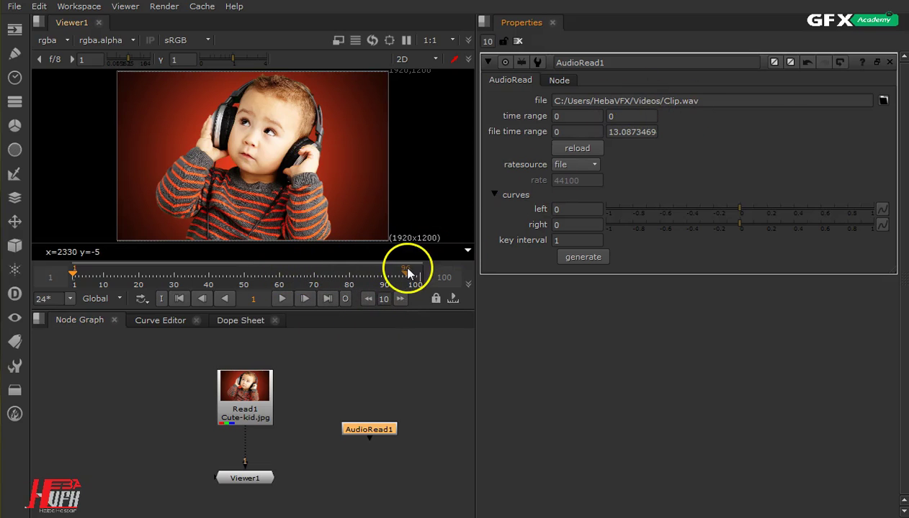
- Inspect AudioRead1's time range and file time range values (0 to 13.0873469)
left_click(587, 116)
left_click(634, 115)
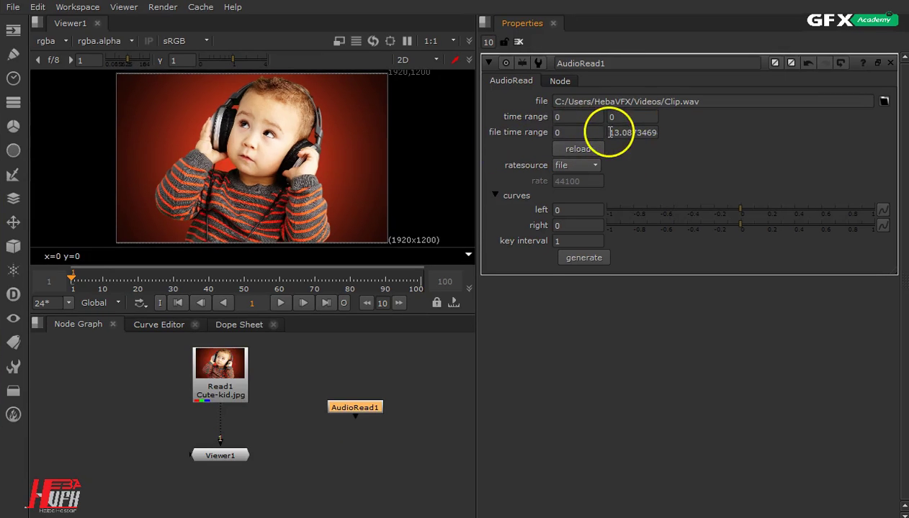
left_click(578, 133)
key("Tab")
left_click_drag(609, 134, 622, 146)
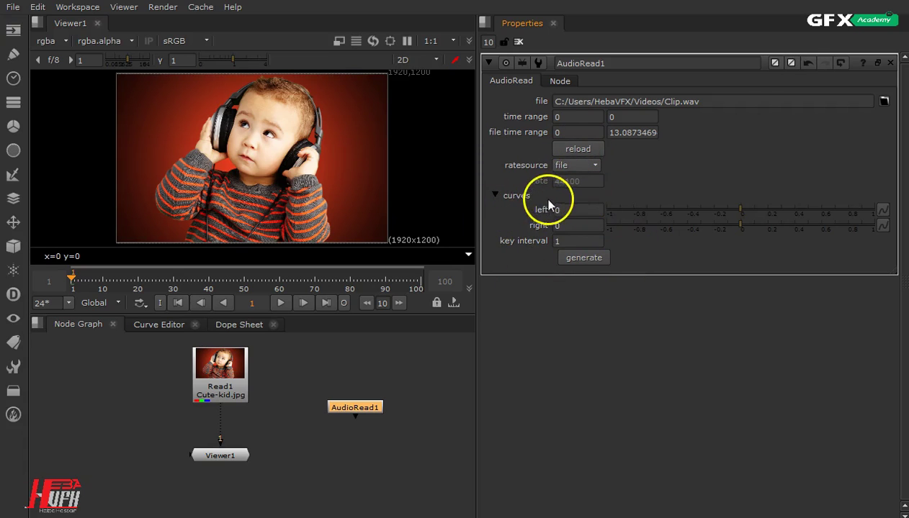
- Review the Clip.wav file path, then show the Curve Editor in the bottom panel
left_click_drag(741, 101, 541, 102)
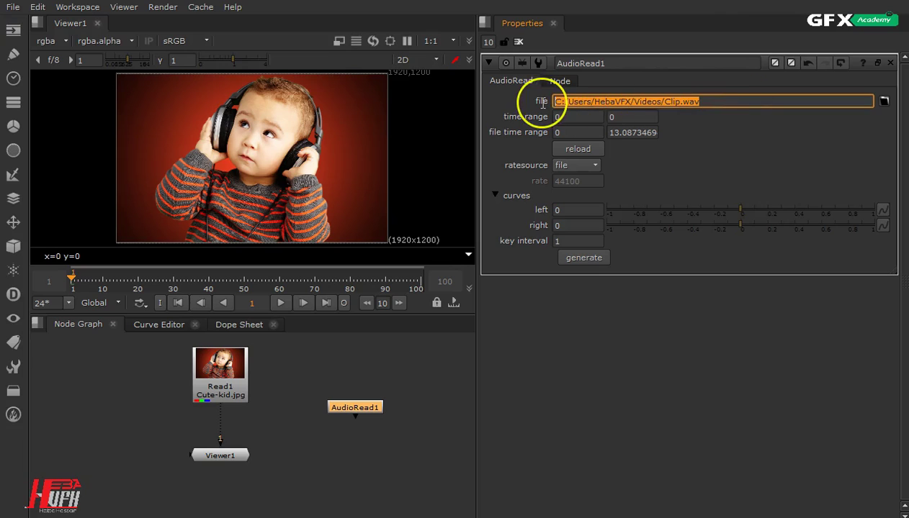
left_click(823, 101)
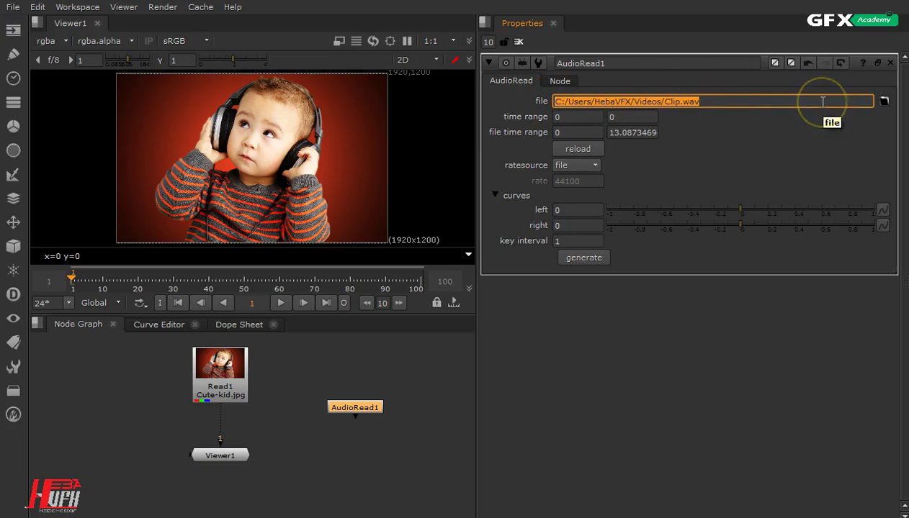
left_click(823, 101)
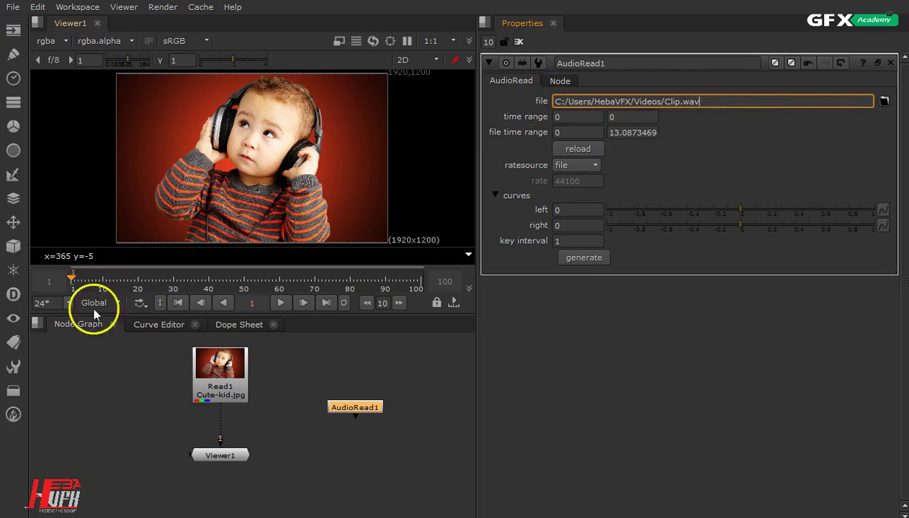
left_click(152, 325)
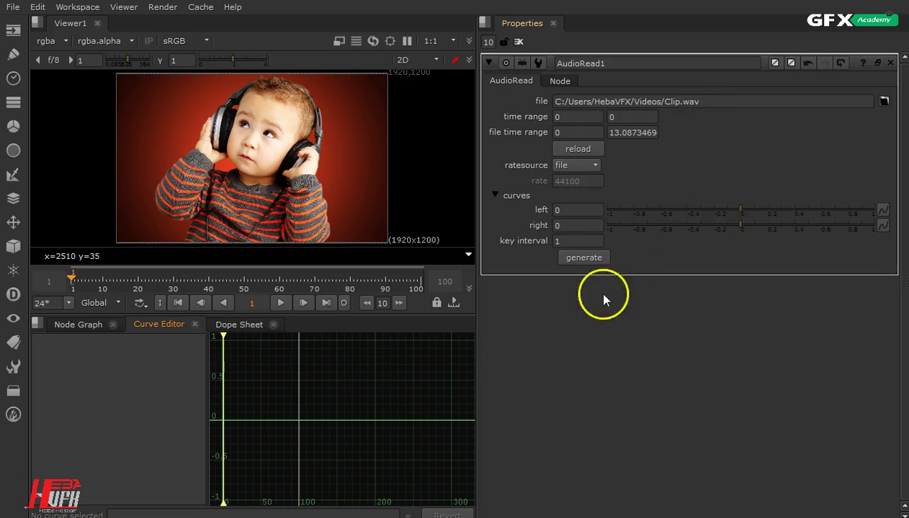
- Generate AudioRead1's left and right curves and display both waveforms in the Curve Editor
left_click(587, 257)
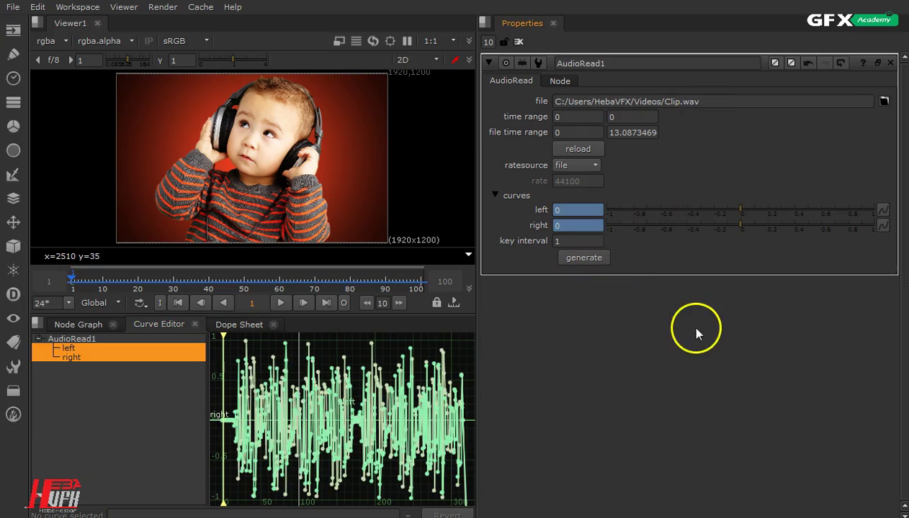
left_click(132, 430)
left_click(69, 349)
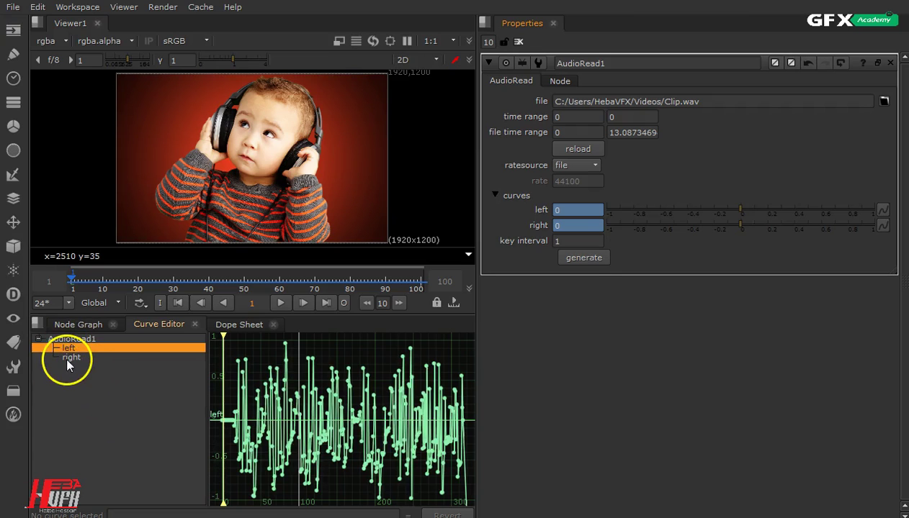
left_click(69, 358)
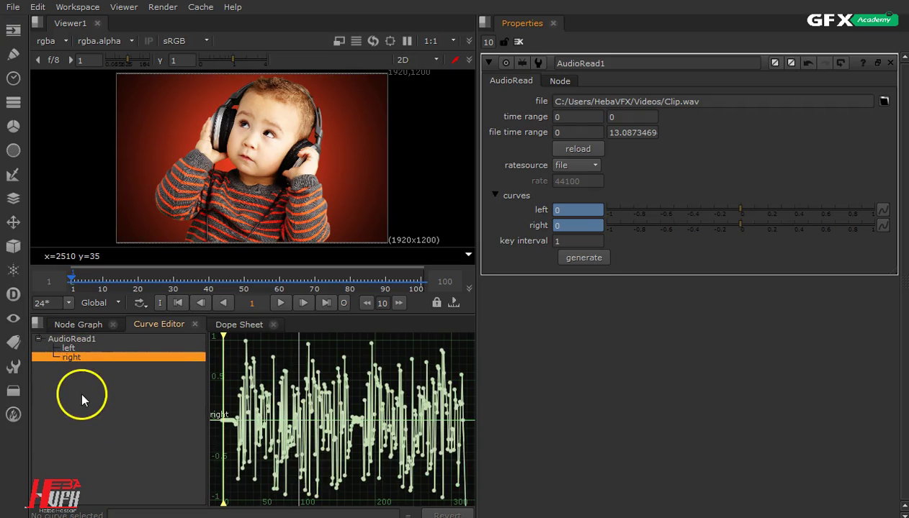
left_click(75, 340)
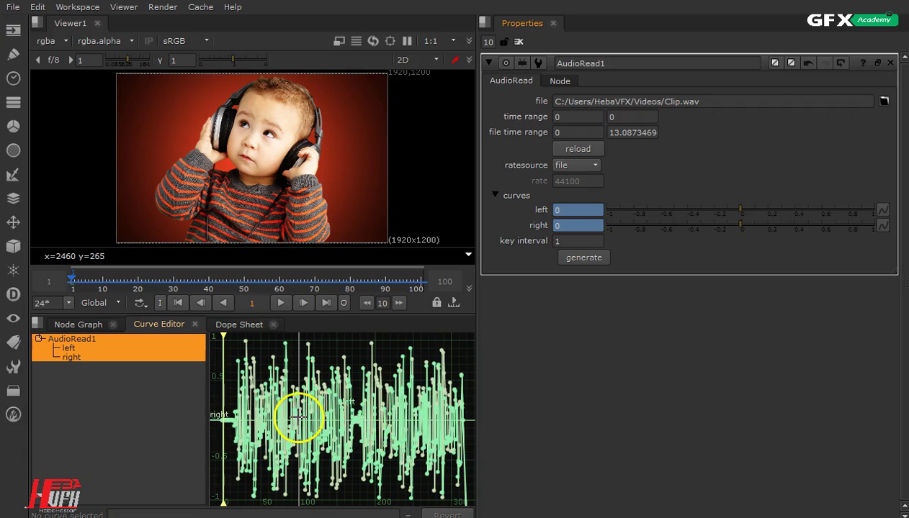
- Set the Curve Editor's audio waveform Draw Style to Below, under the left and right curves
right_click(277, 385)
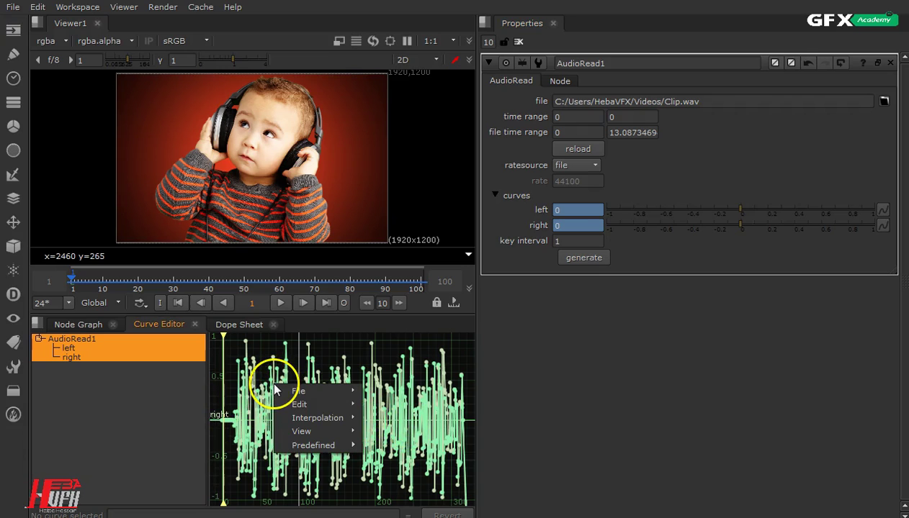
mouse_move(301, 422)
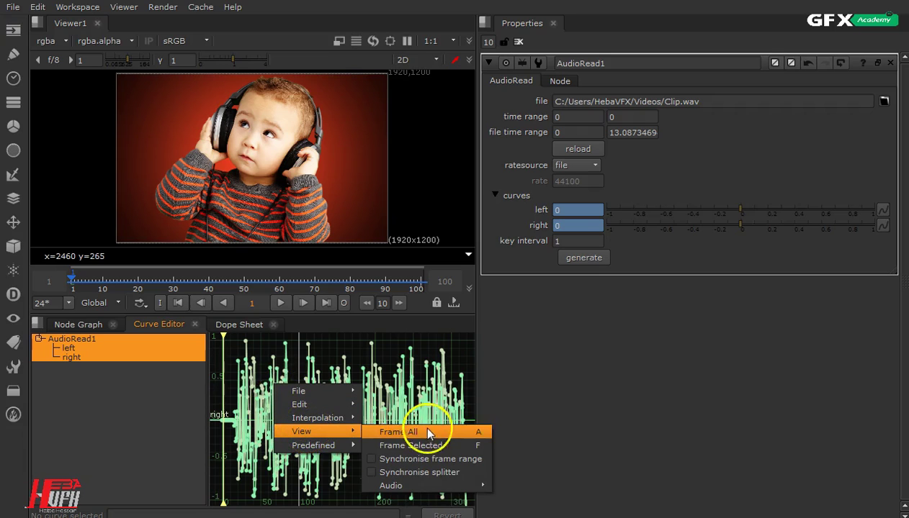
mouse_move(443, 487)
mouse_move(510, 488)
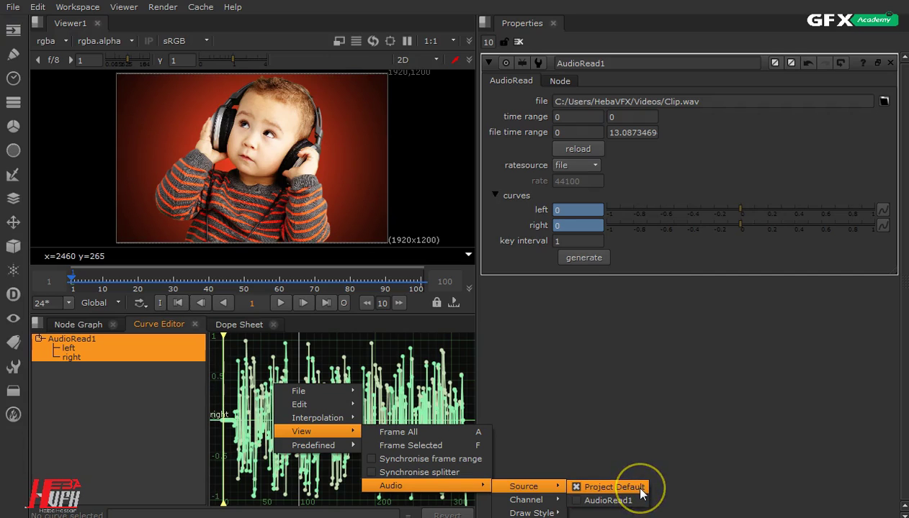
mouse_move(525, 511)
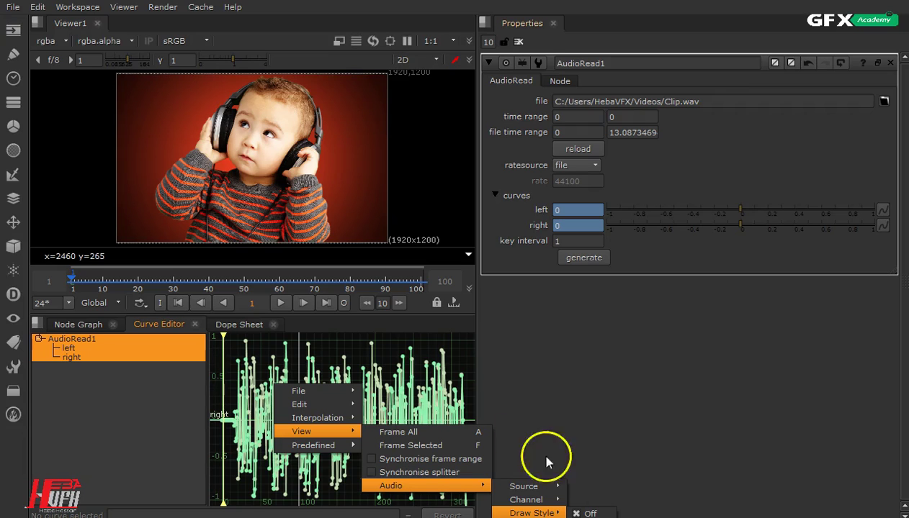
left_click(240, 347)
right_click(240, 347)
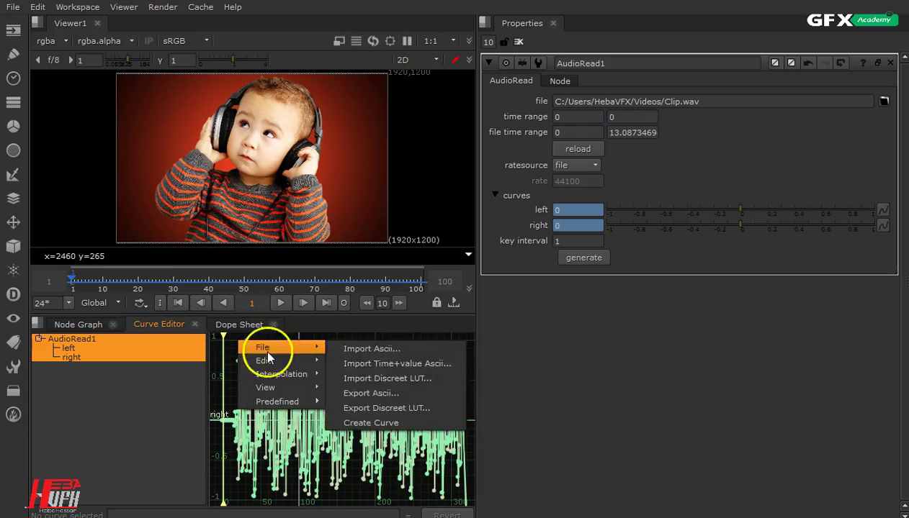
mouse_move(286, 386)
mouse_move(387, 445)
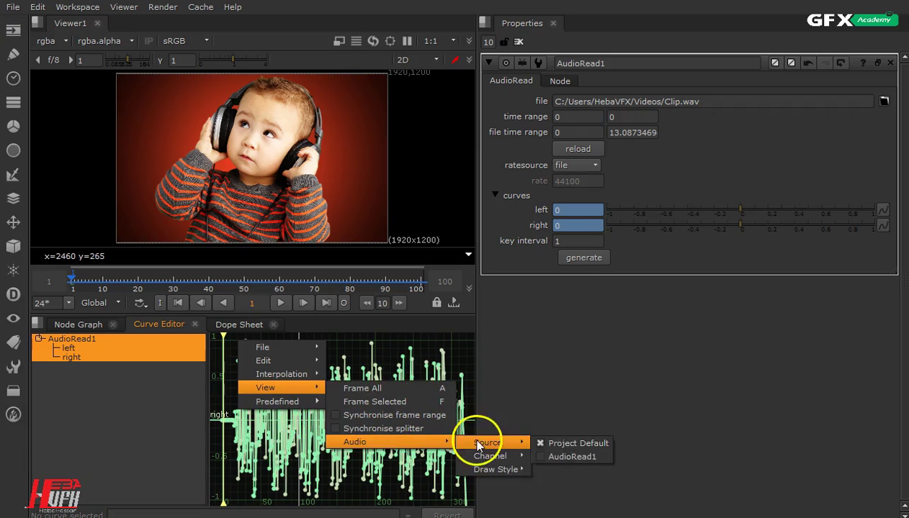
mouse_move(496, 469)
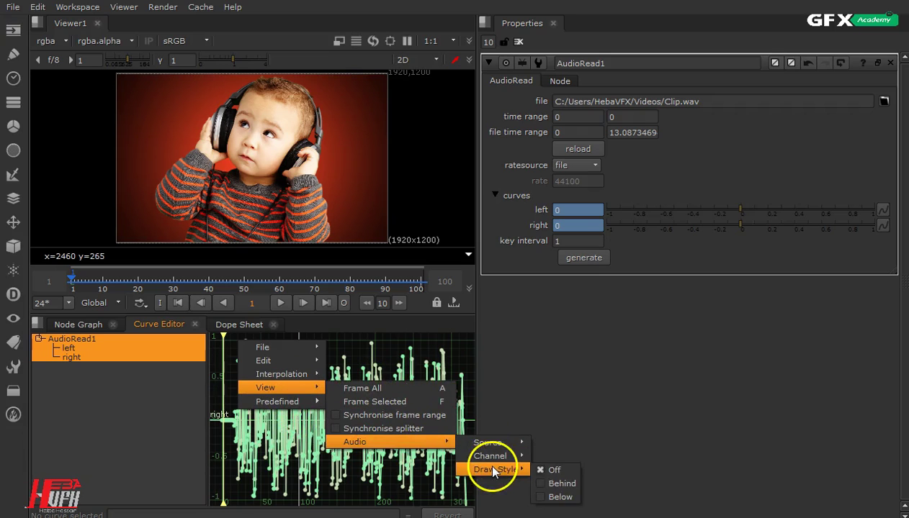
left_click(559, 498)
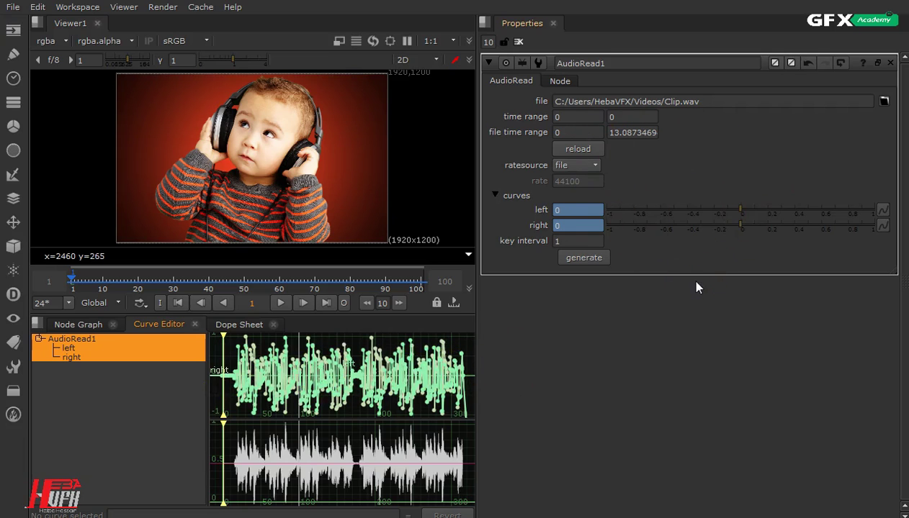
- Preview playback to frame 47, then insert a Transform node between Read1 and Viewer1
left_click(281, 303)
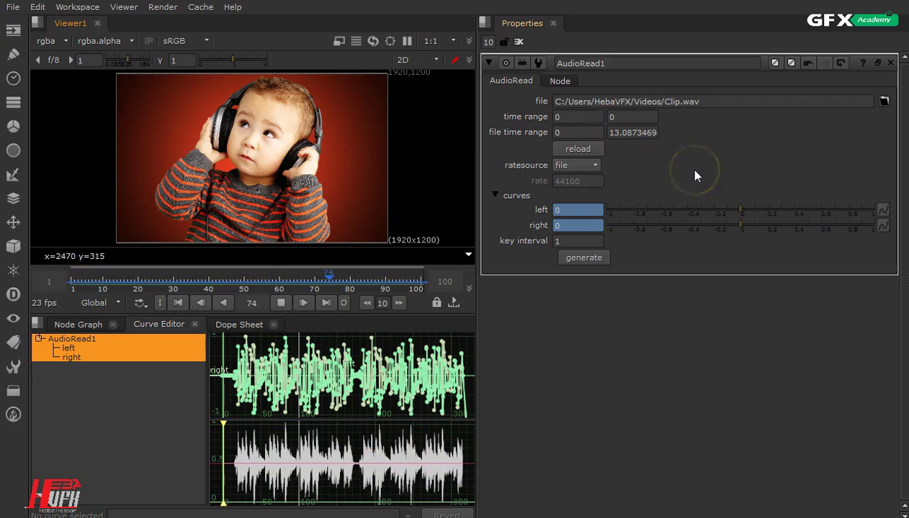
left_click(281, 304)
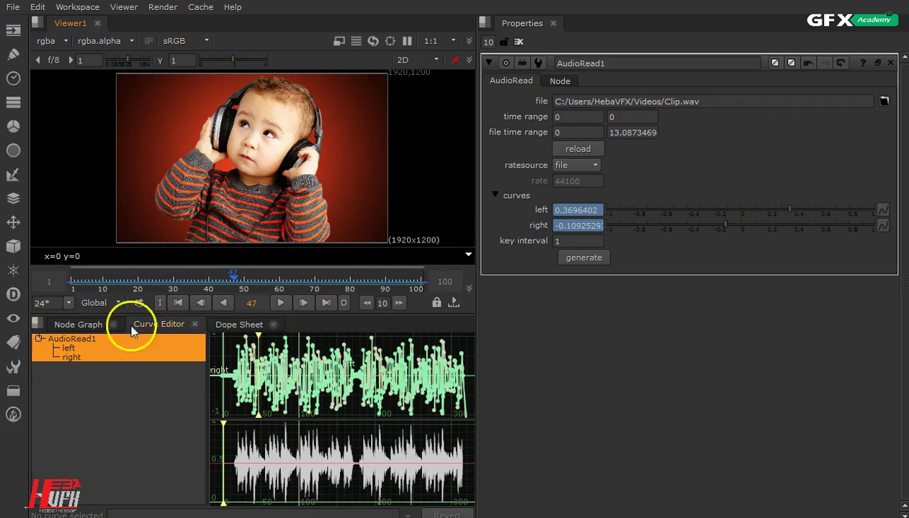
left_click(72, 326)
left_click_drag(226, 380, 227, 414)
key("t")
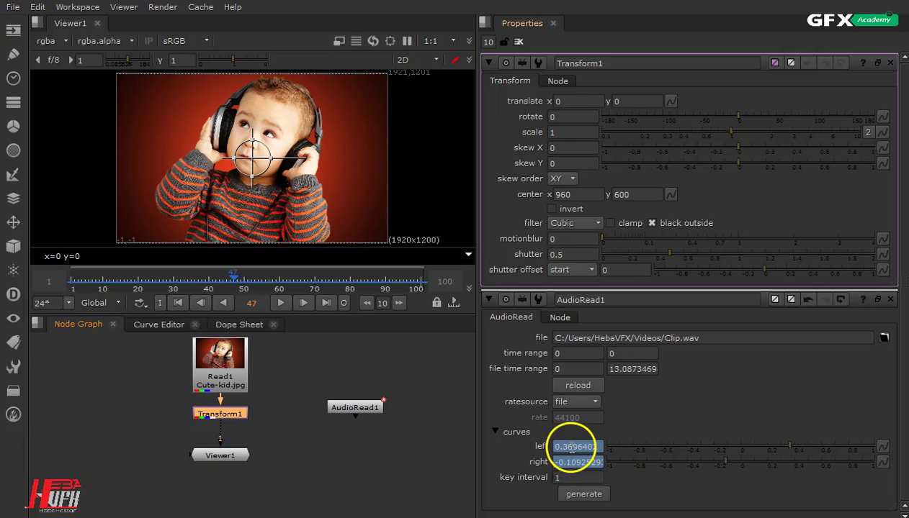
- Link Transform1's translate y to AudioRead1's left curve by Ctrl-dragging its value
left_click(574, 447)
key("Up")
key("Up")
key("Up")
key("Up")
key("Up")
key("Up")
left_click_drag(635, 101, 634, 101, "ctrl")
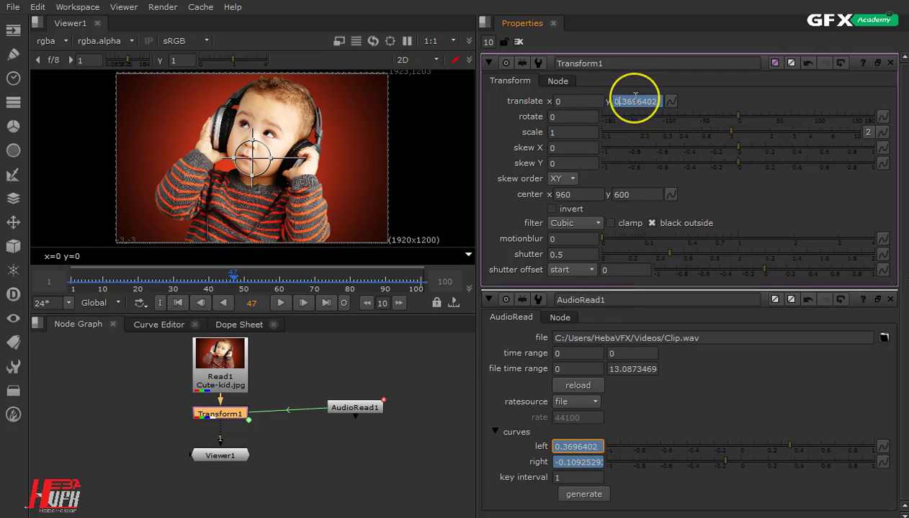
- Test the audio-driven motion from the first frame to frame 82, then view curves in the Curve Editor
left_click(178, 303)
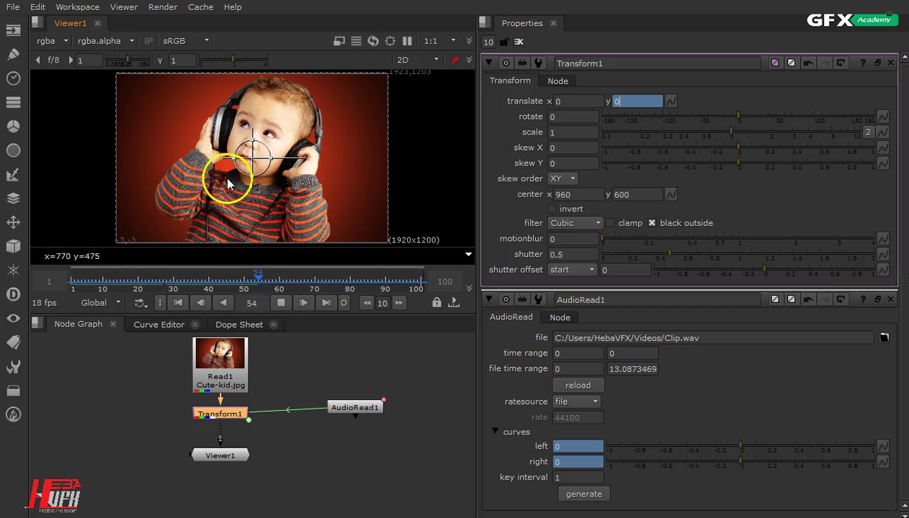
left_click(279, 305)
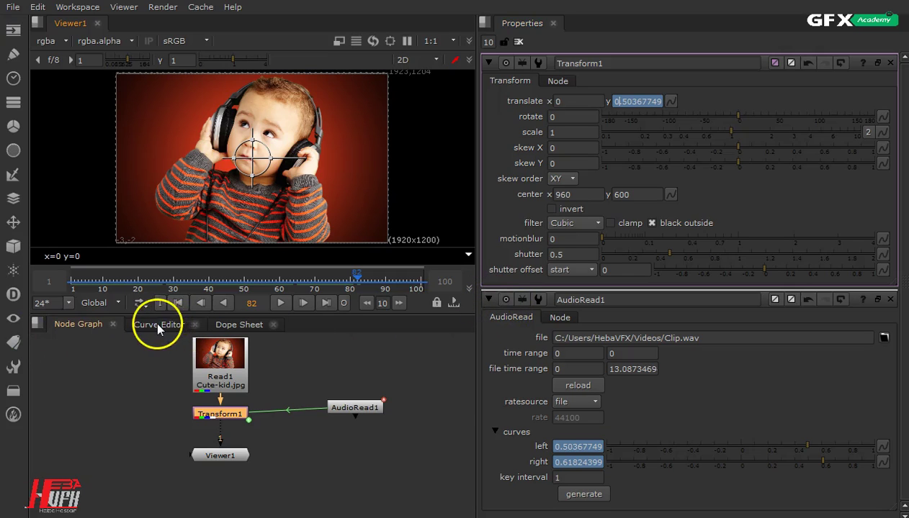
left_click(158, 326)
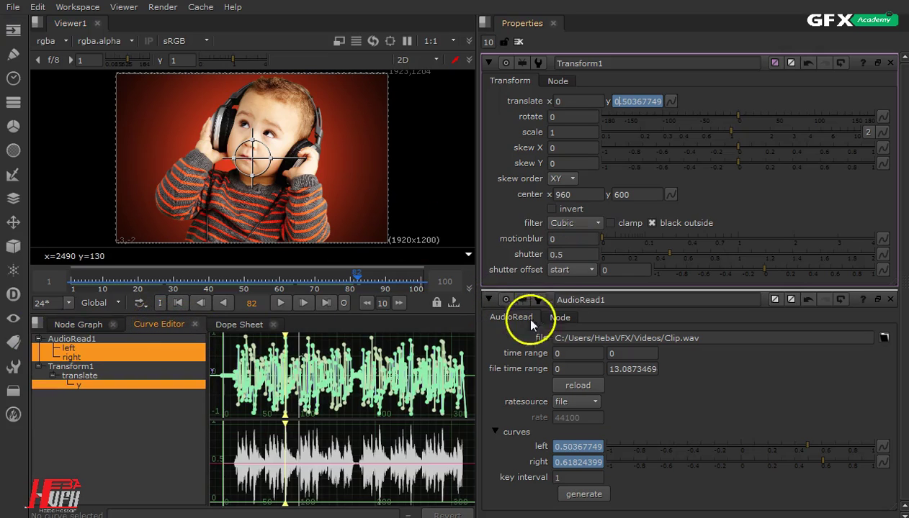
left_click(488, 300)
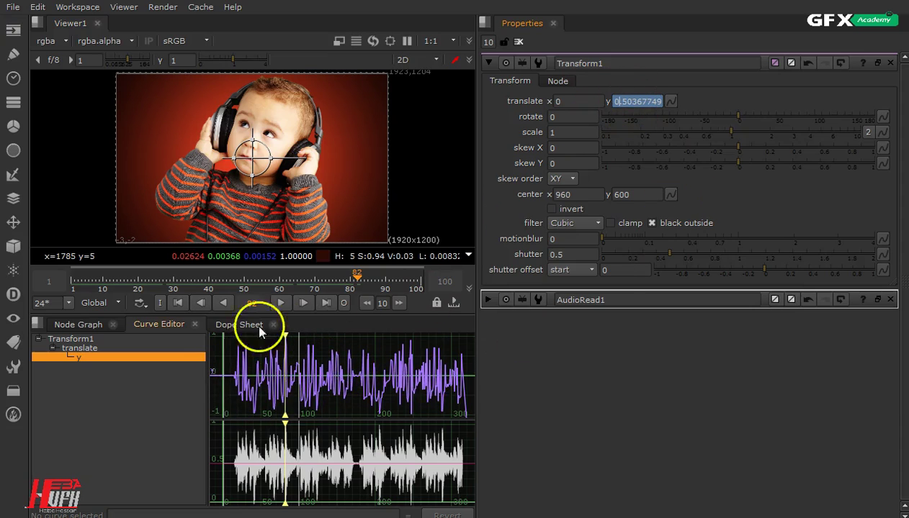
- Play from frame 1, enlarge the curve pane over the waveform, then stop and return to frame 1
left_click(175, 304)
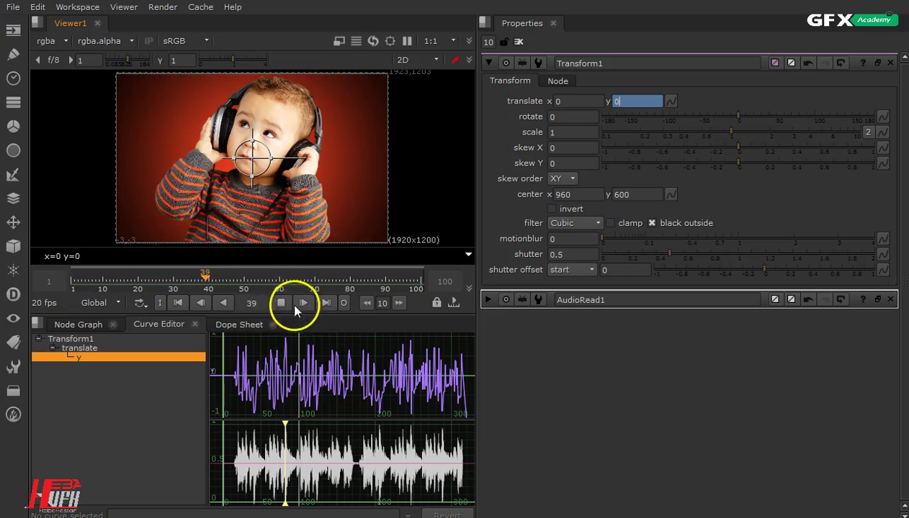
mouse_move(336, 417)
left_mouse_down()
mouse_move(345, 487)
mouse_move(341, 419)
mouse_move(345, 429)
left_mouse_up()
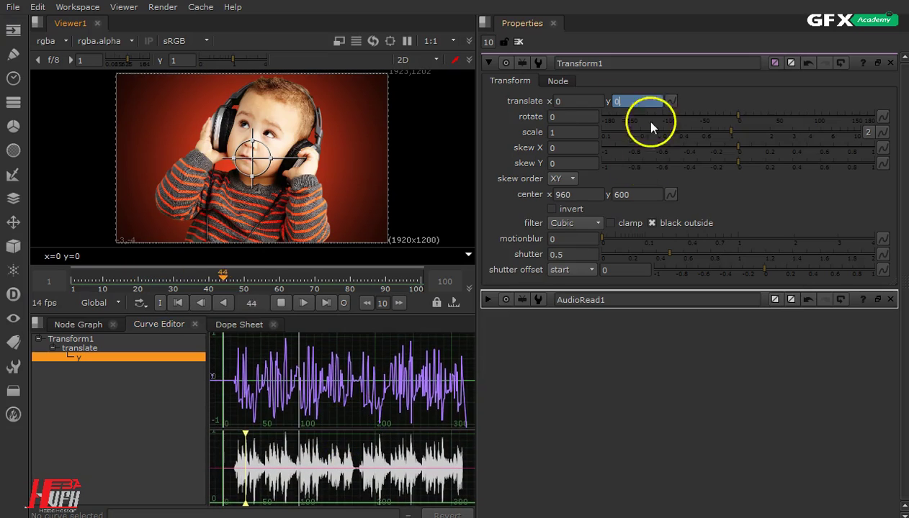
left_click(280, 303)
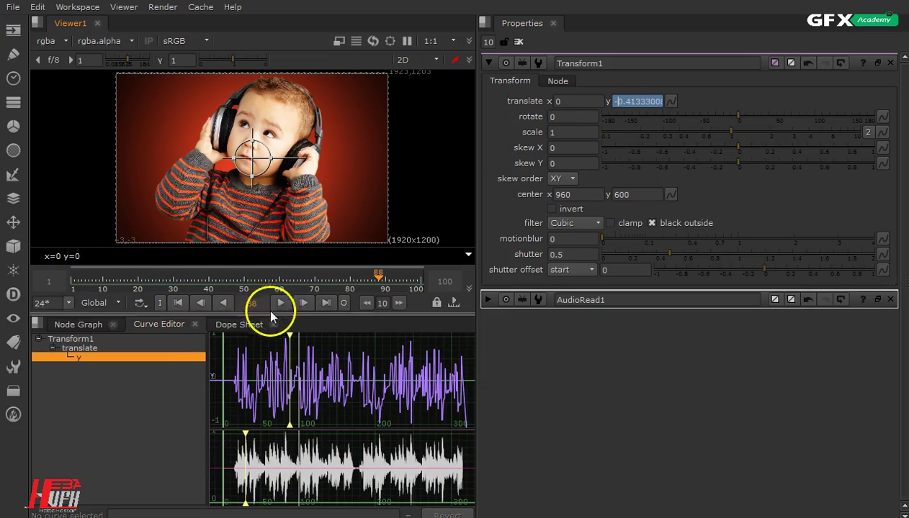
left_click(178, 304)
- Open the translate y expression parent.AudioRead1.left for editing
left_click(629, 100)
left_click(621, 101)
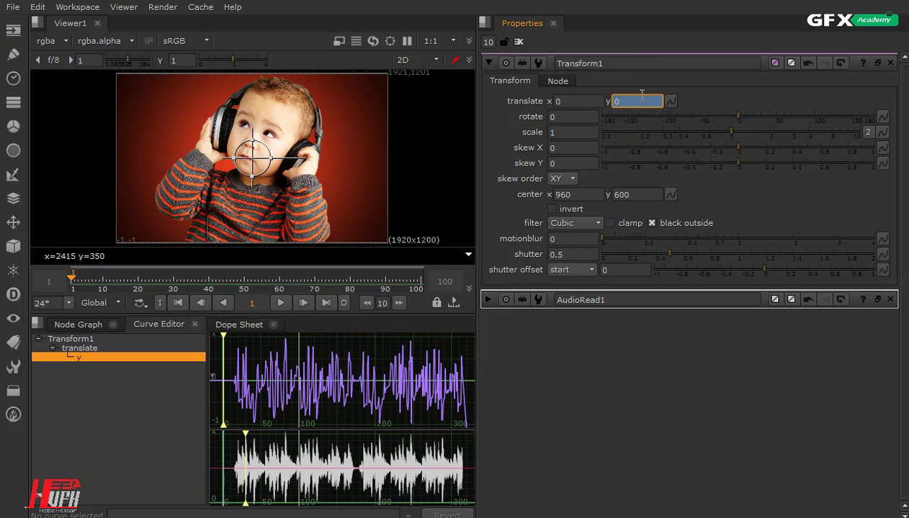
key("equal")
type("parent.AudioRead1.left")
- Append *20 so the translate y expression reads parent.AudioRead1.left*20, with the dialog fully visible
left_click(731, 125)
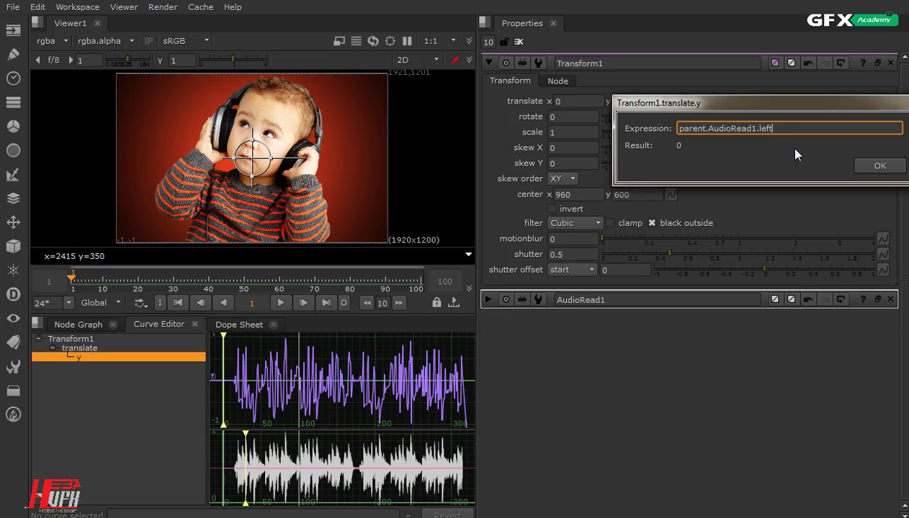
type("*")
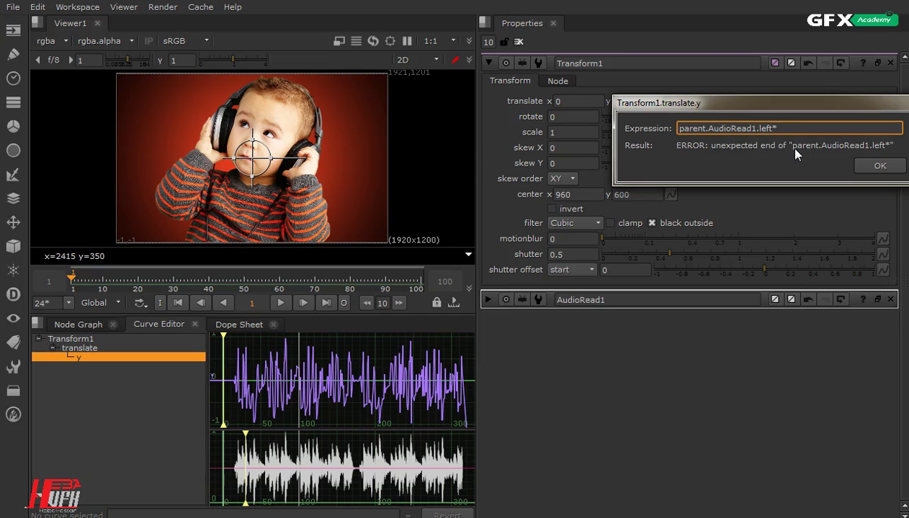
type("20")
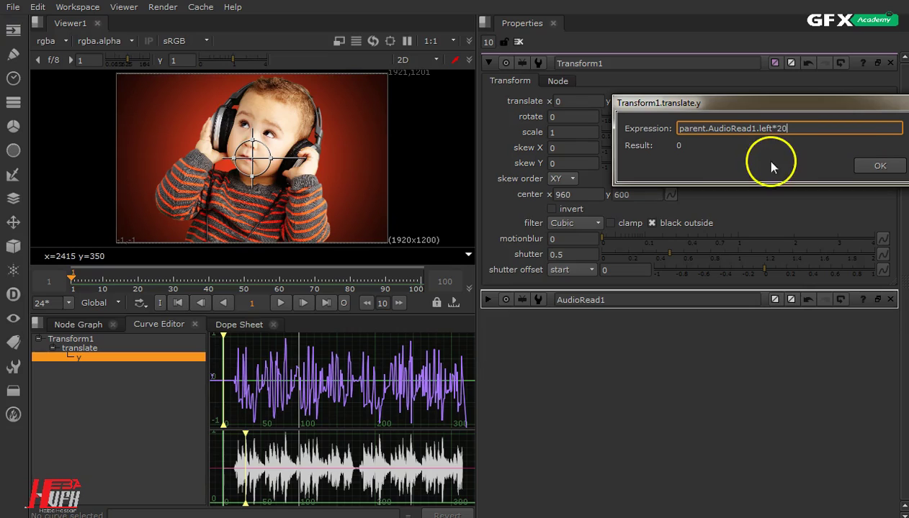
left_click_drag(733, 106, 579, 94)
- Confirm the parent.AudioRead1.left*20 expression for translate y
left_click(727, 159)
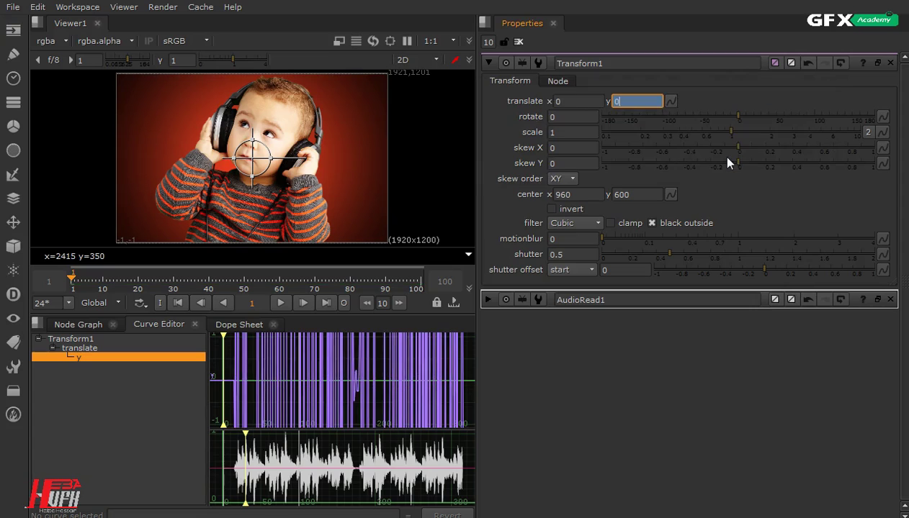
scroll(341, 386, "down", 5)
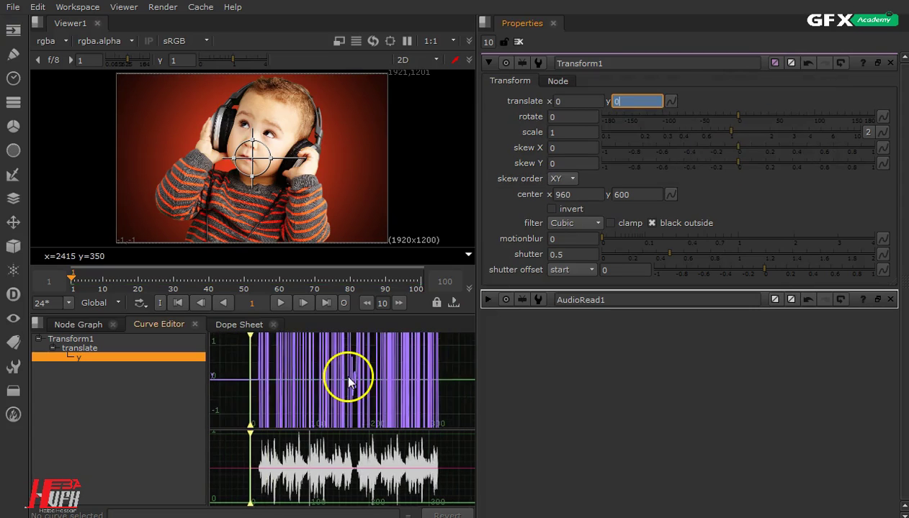
scroll(350, 387, "down", 1)
scroll(353, 387, "up", 5)
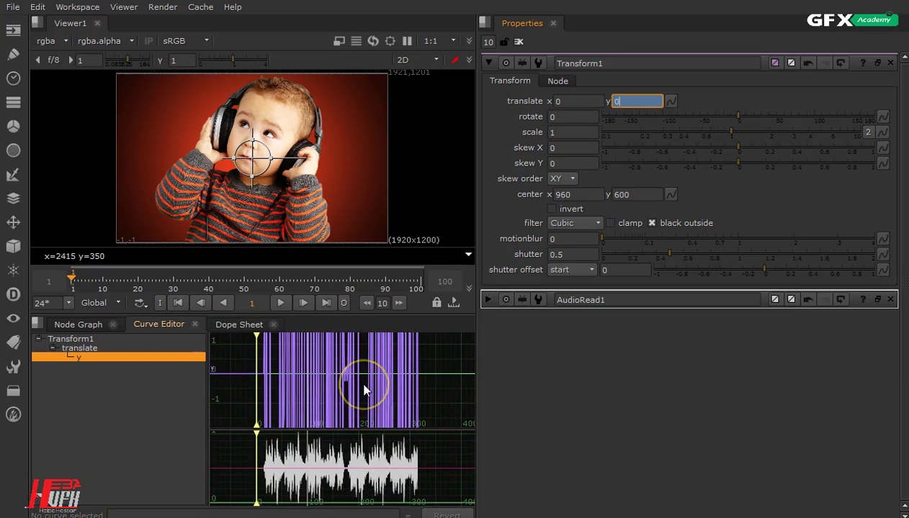
left_click(403, 386)
right_click(339, 383)
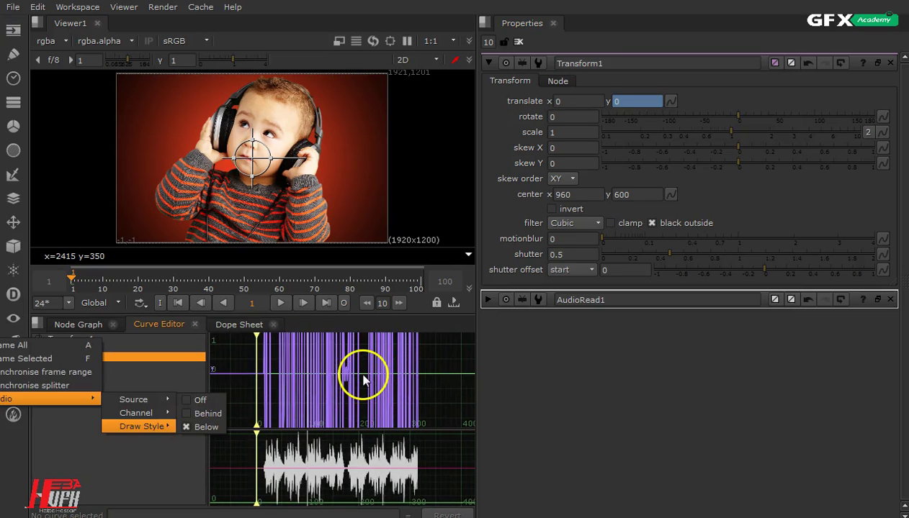
left_click(363, 377)
- Play the audio-driven bounce, stop at frame 22 (translate y -9.8223877), and recenter the curve view
left_click(283, 307)
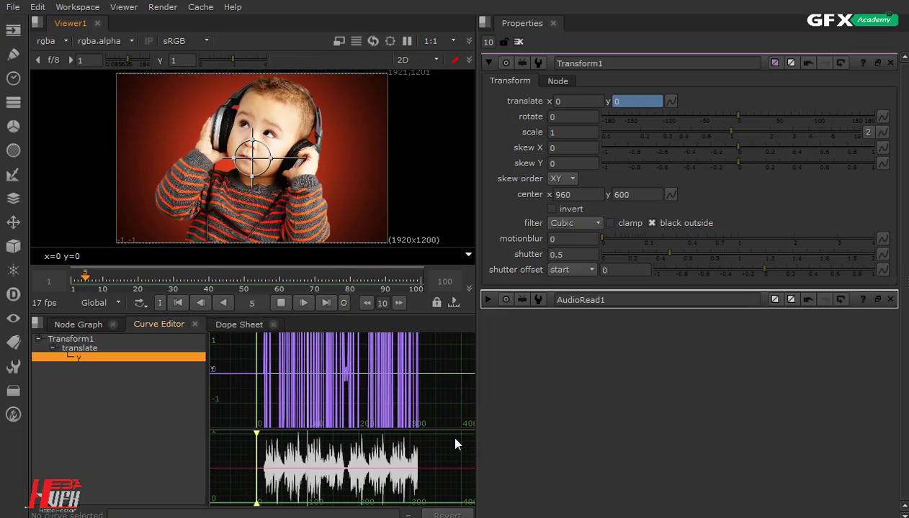
left_click(414, 430)
left_click(378, 412)
left_click(238, 376)
left_click(296, 389)
left_click(301, 405)
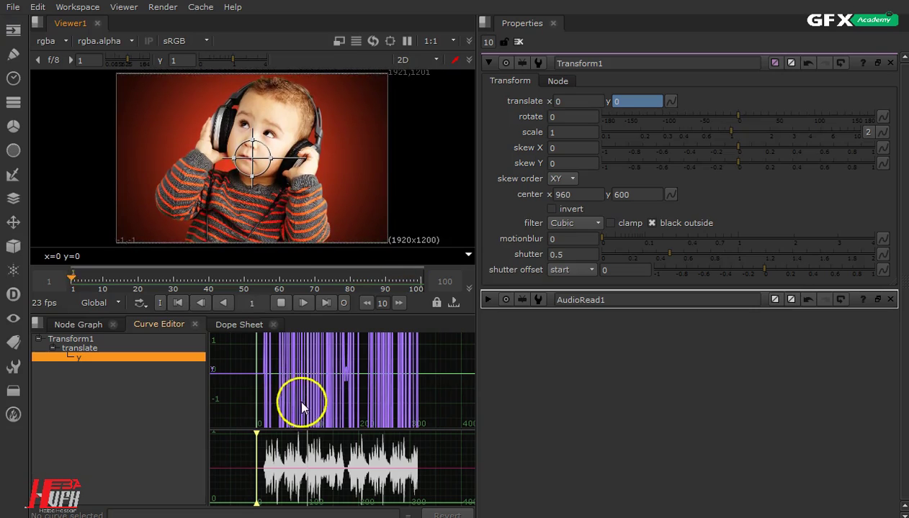
left_click(280, 302)
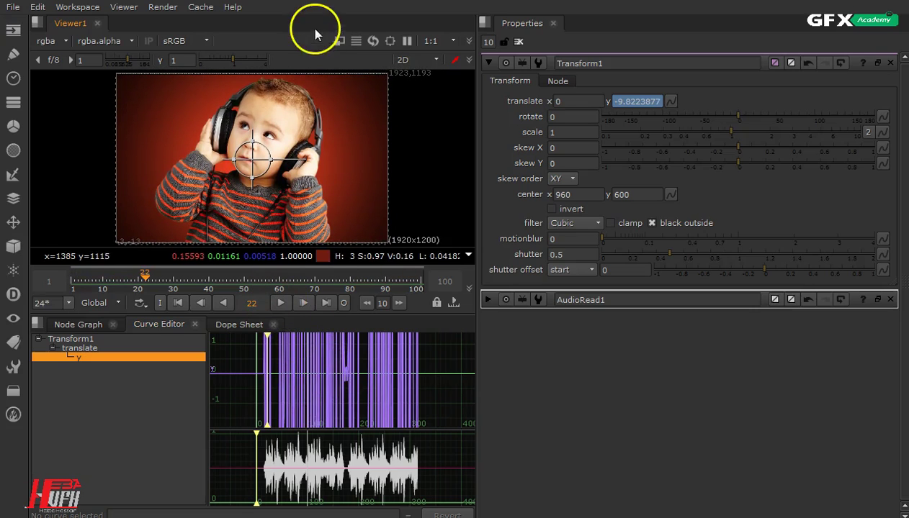
scroll(319, 382, "down", 4)
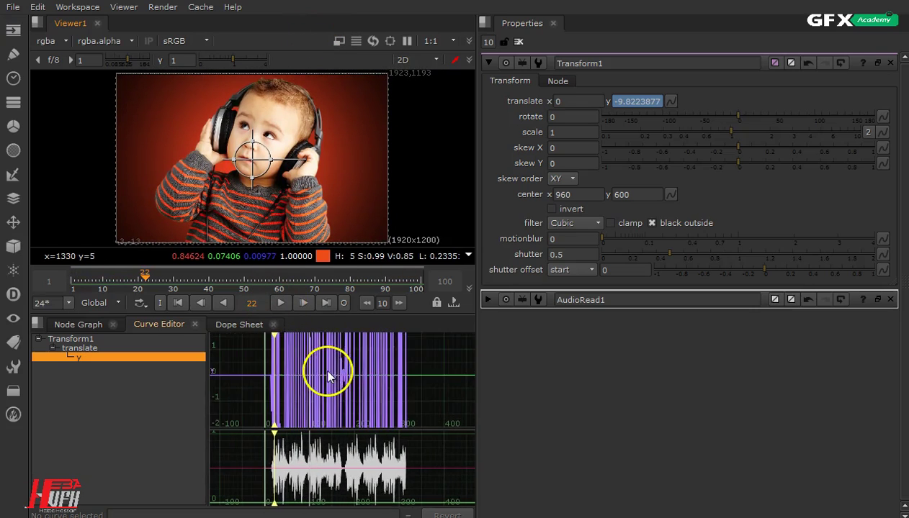
middle_click_drag(342, 356, 361, 439)
- Maximize the Curve Editor and zoom and pan to frame the translate y curve and zero line
key("space")
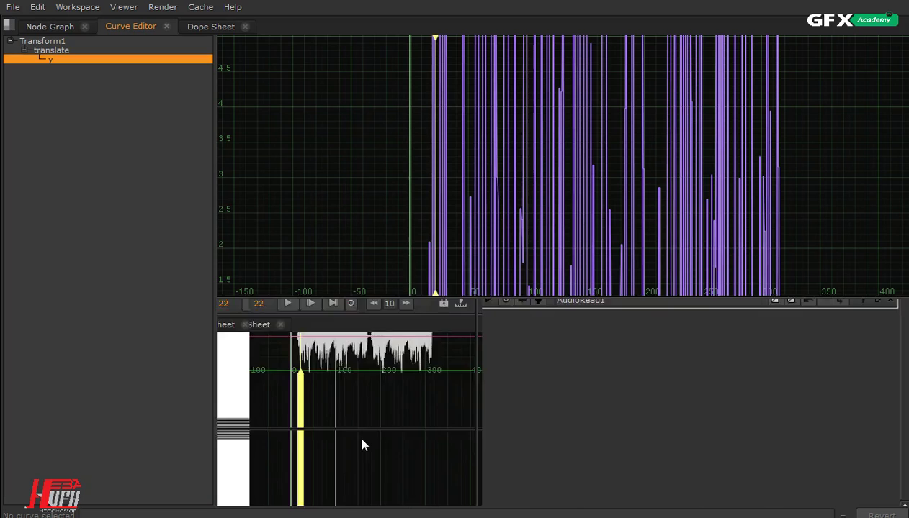
scroll(666, 212, "down", 2)
scroll(666, 212, "up", 2)
scroll(674, 219, "up", 2)
scroll(670, 223, "down", 3)
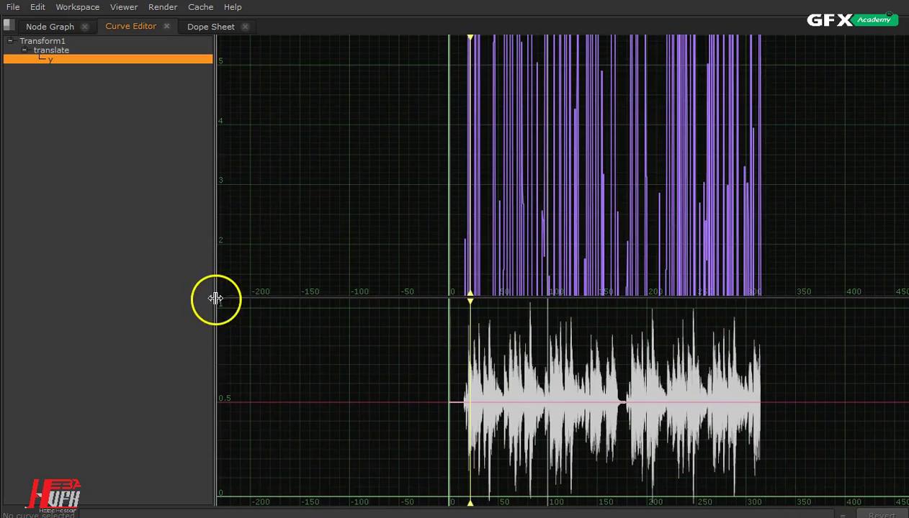
scroll(450, 171, "down", 2)
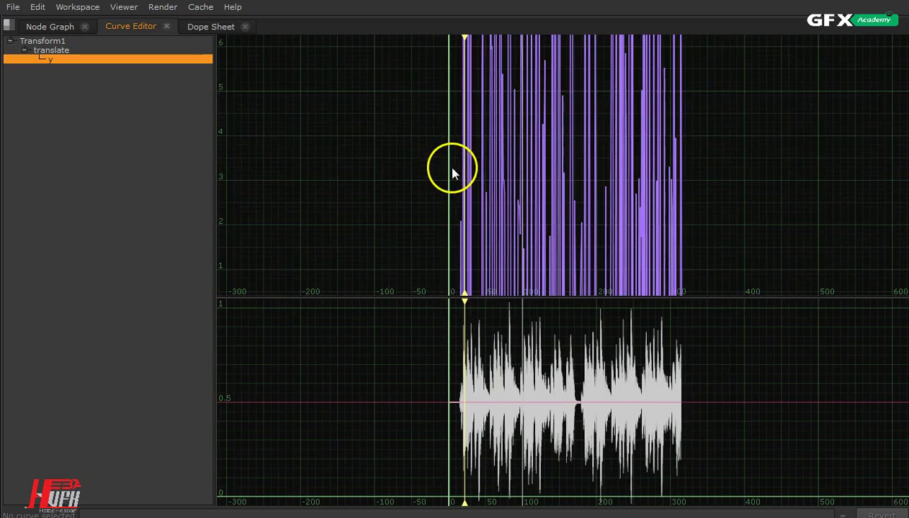
scroll(564, 75, "down", 1)
middle_click_drag(559, 141, 654, 188)
right_click(520, 180)
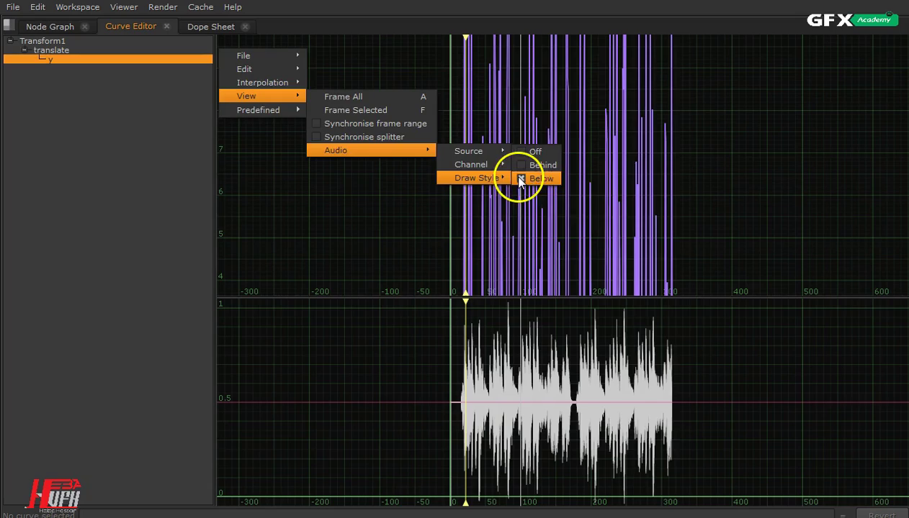
scroll(609, 213, "up", 2)
scroll(616, 214, "down", 5)
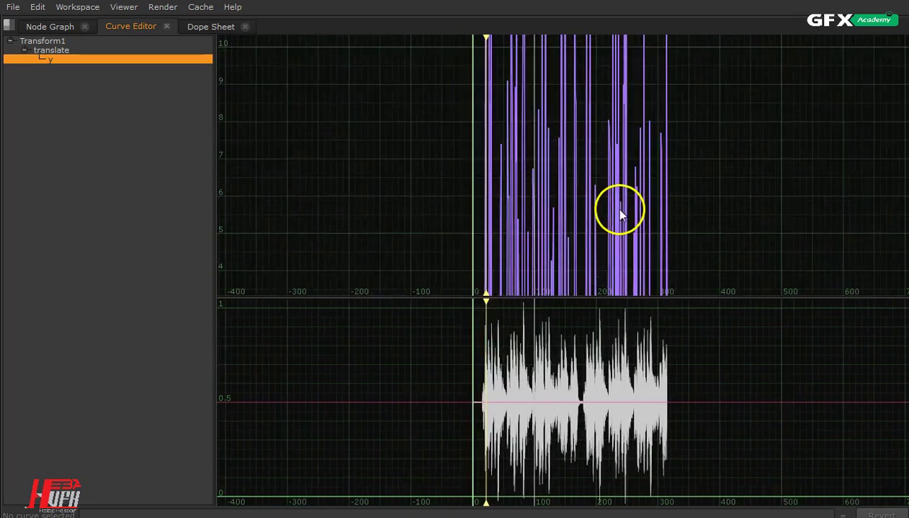
scroll(607, 211, "down", 6)
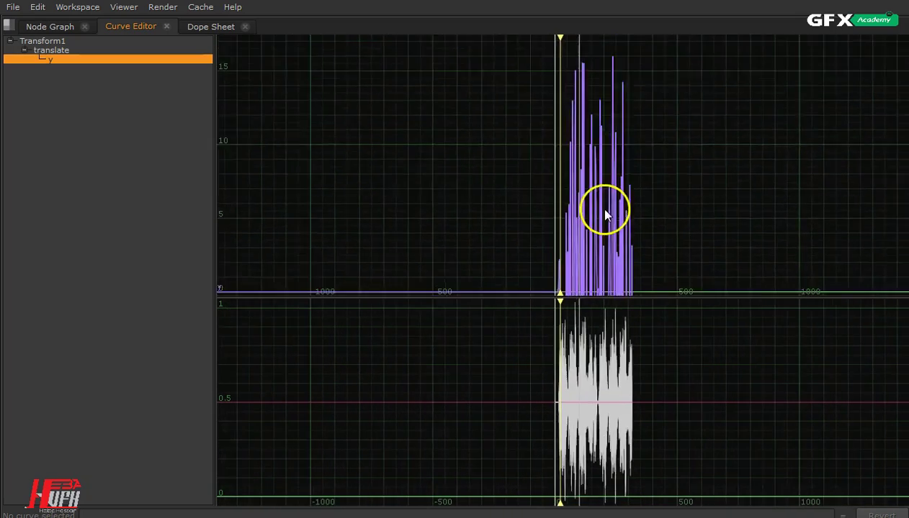
middle_click_drag(674, 232, 629, 286)
- Enlarge the curve graph above the waveform and keep the audio Draw Style set to Below
left_click_drag(624, 295, 630, 387)
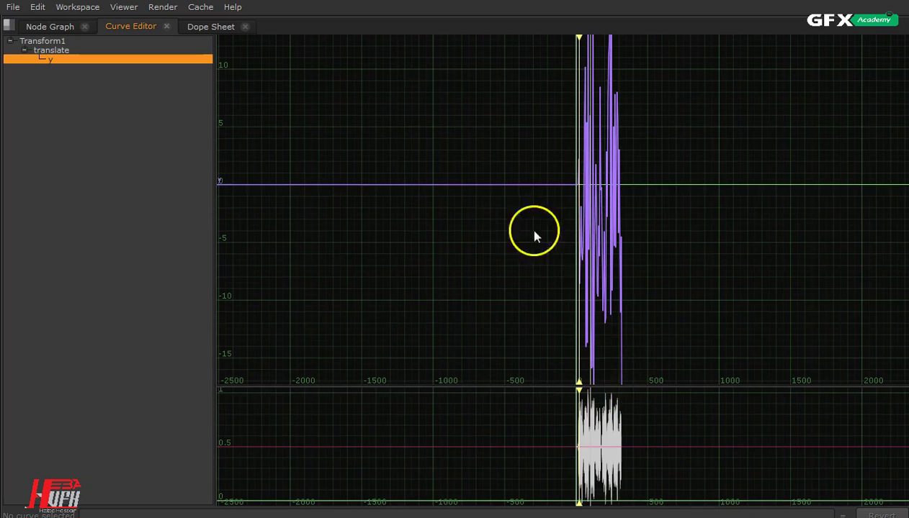
scroll(482, 213, "down", 5)
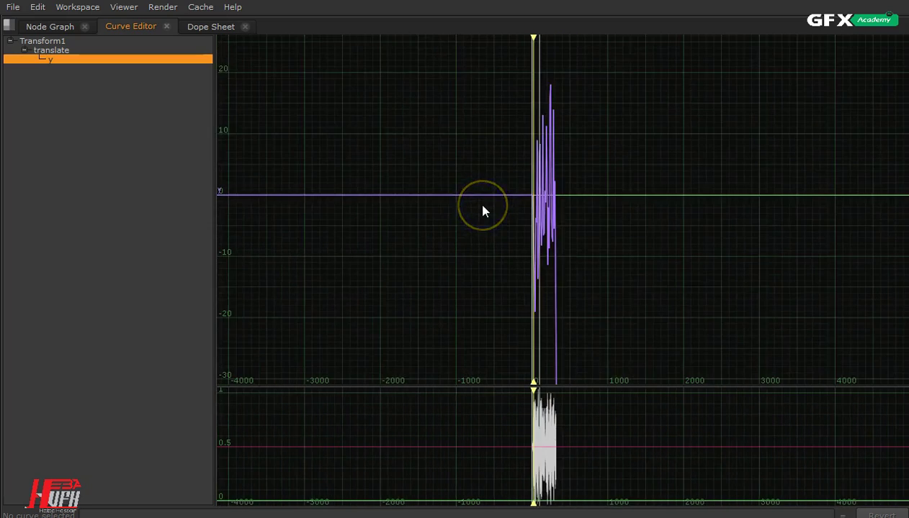
scroll(483, 211, "up", 3)
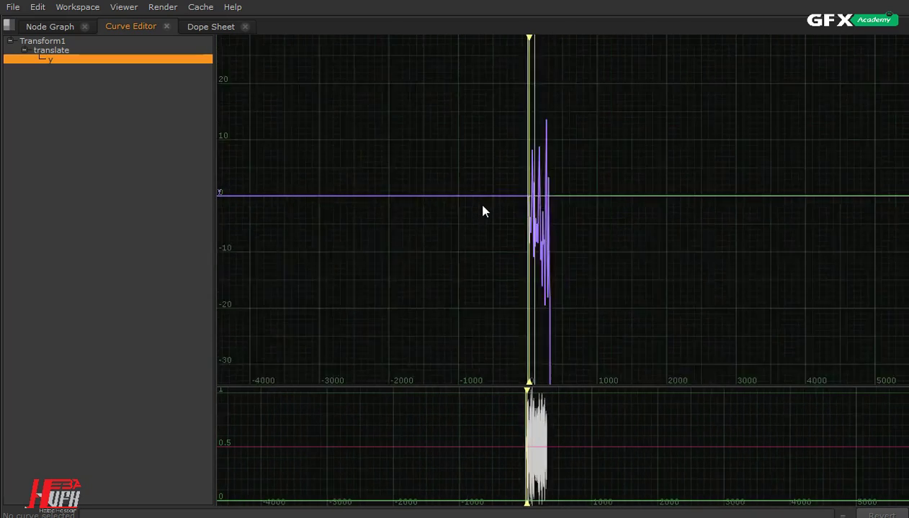
scroll(484, 210, "up", 6)
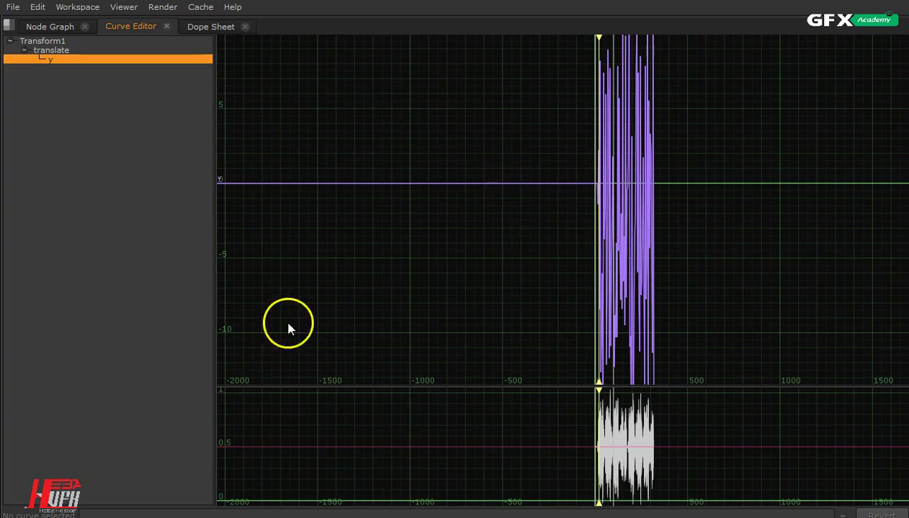
scroll(770, 270, "up", 4)
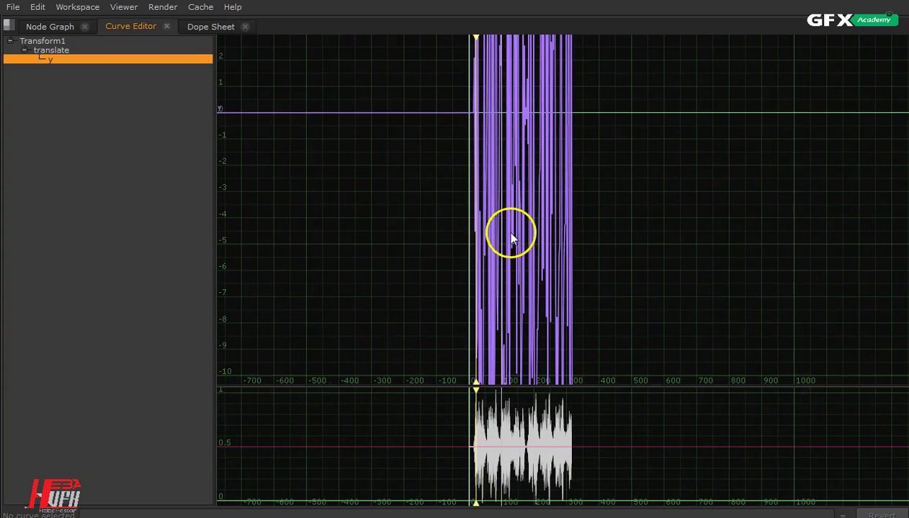
right_click(753, 259)
left_click(509, 279)
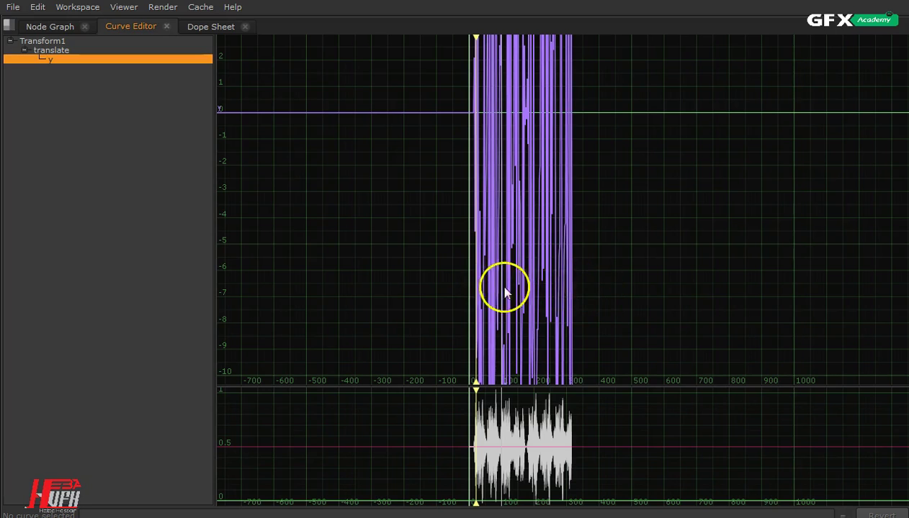
right_click(505, 290)
left_click(581, 295)
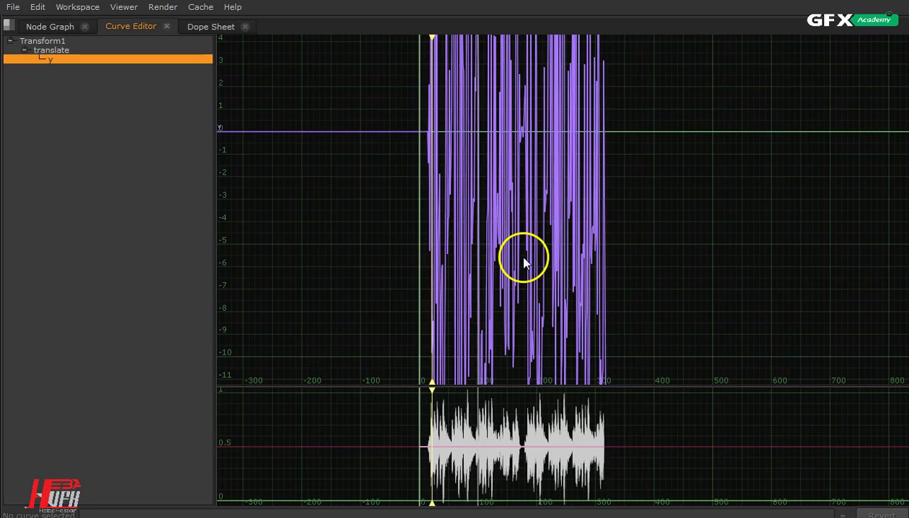
- Stretch the graph in time and zoom out vertically to examine the curve peaks
middle_click_drag(609, 257, 457, 208, "alt")
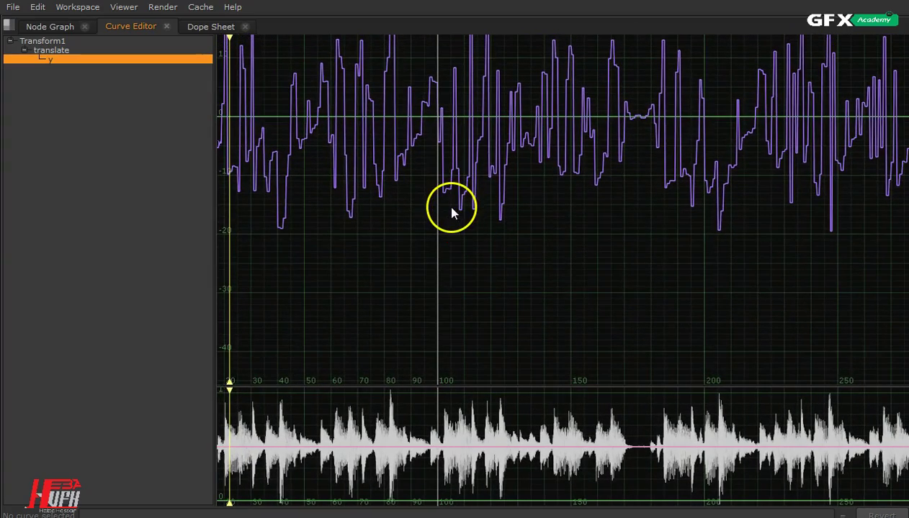
left_click(495, 194)
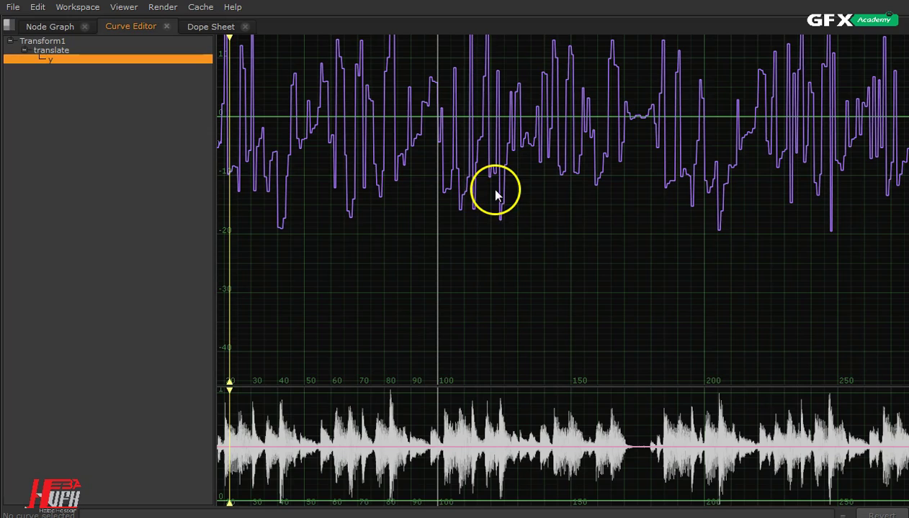
middle_click_drag(535, 217, 446, 203, "alt")
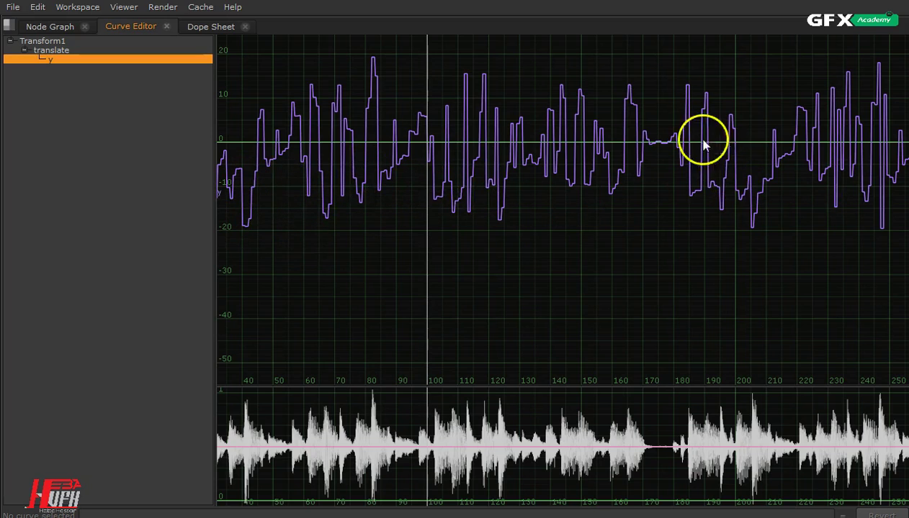
middle_click_drag(564, 148, 567, 301)
- Restore the normal layout and wrap the translate y expression as abs(parent.AudioRead1.left*20)
key("space")
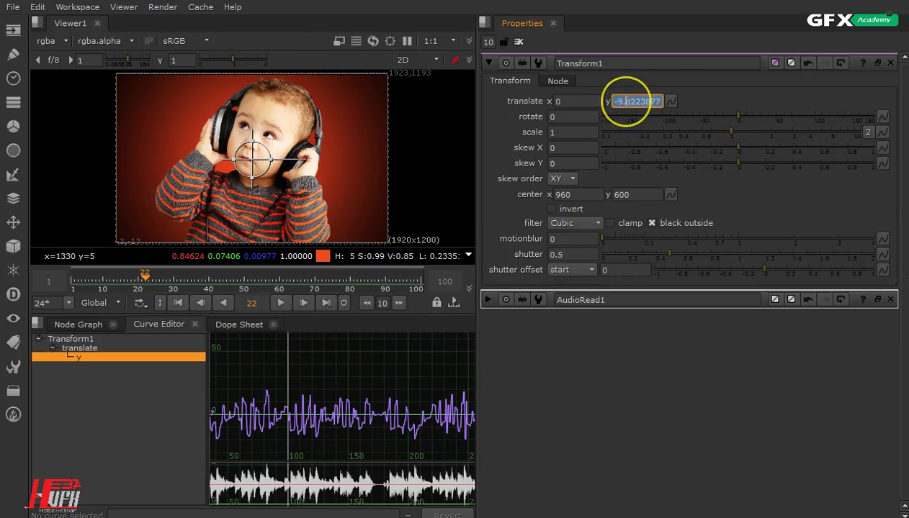
key("equal")
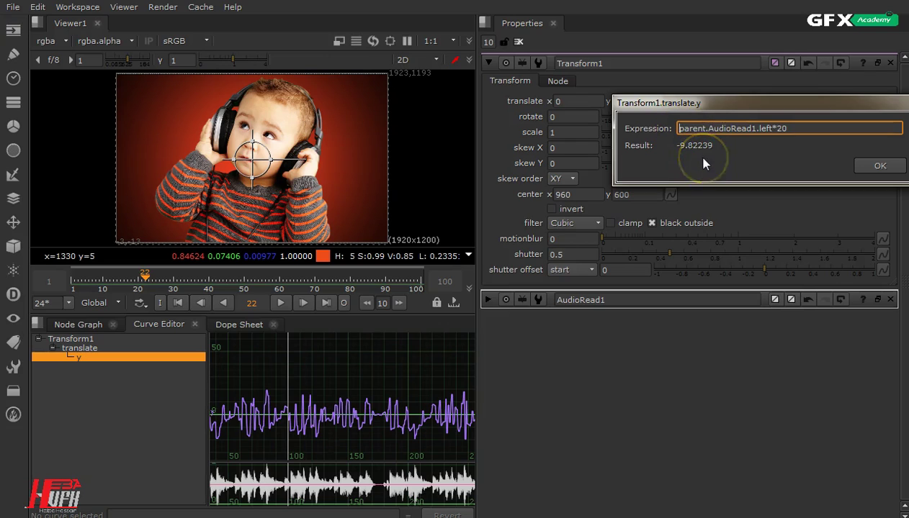
type("abs")
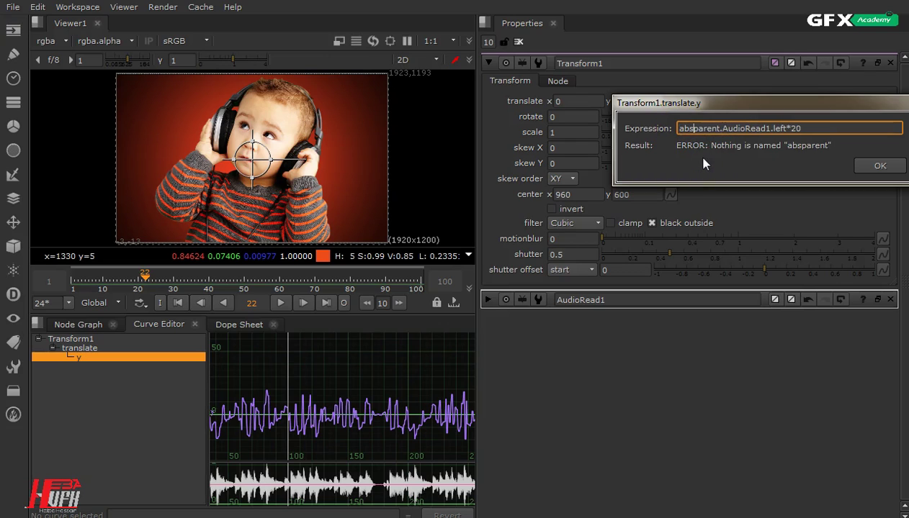
type("(")
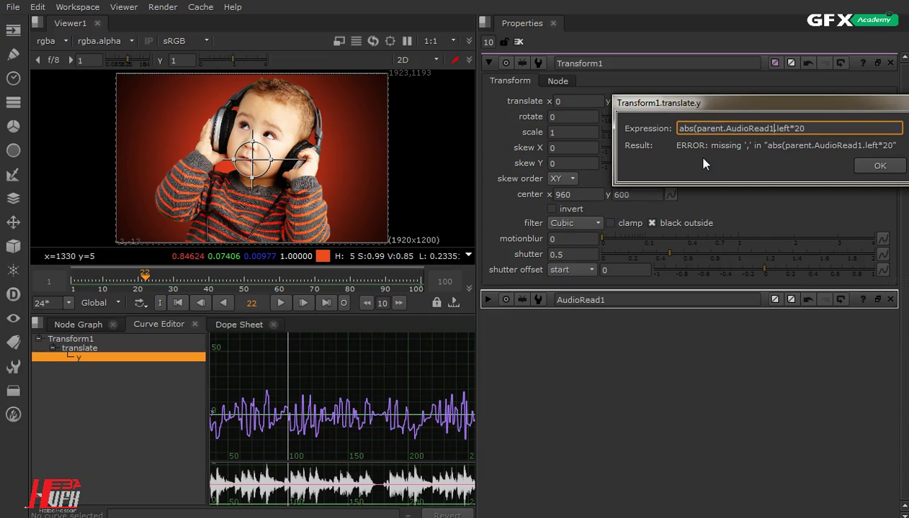
type(")")
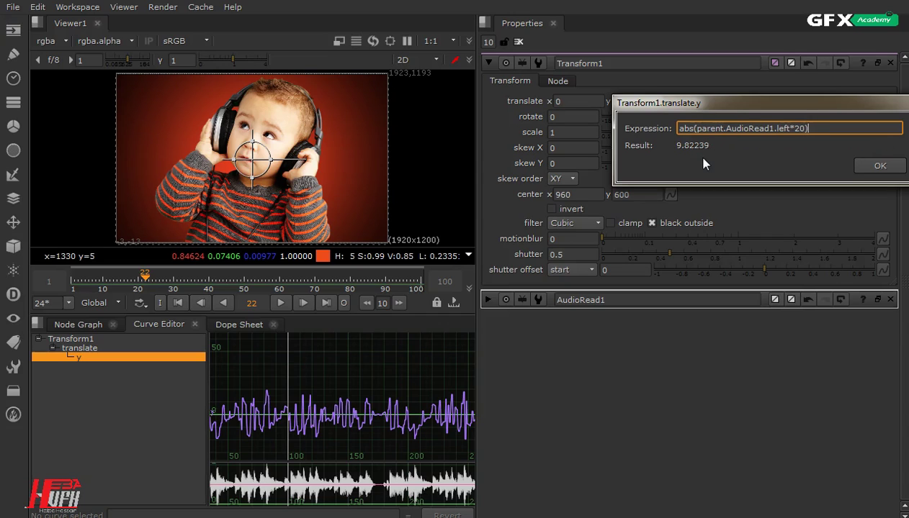
left_click(859, 164)
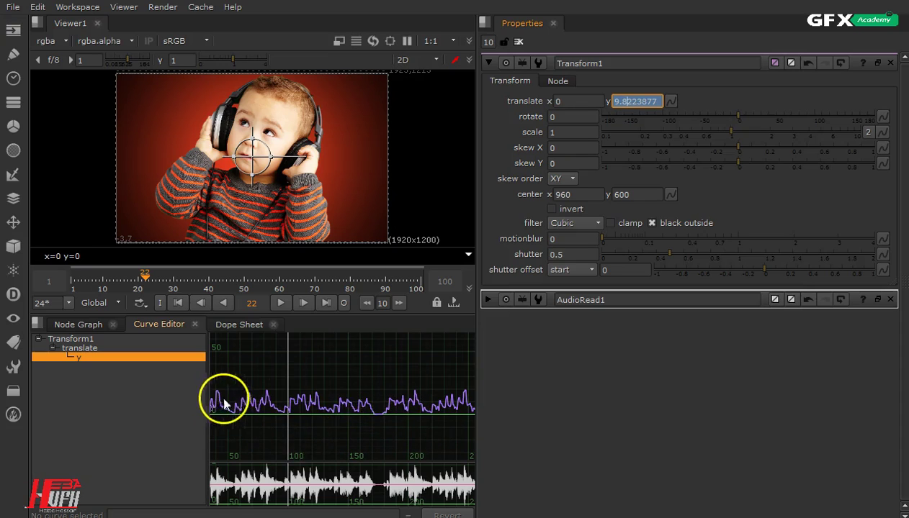
- Play the bounce animation from frame 1, then stop and return to frame 1
left_click(177, 303)
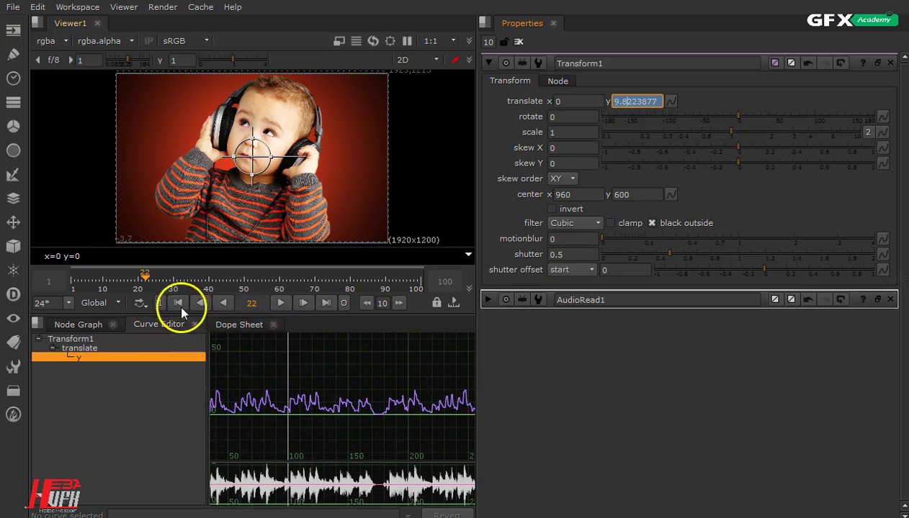
left_click(280, 303)
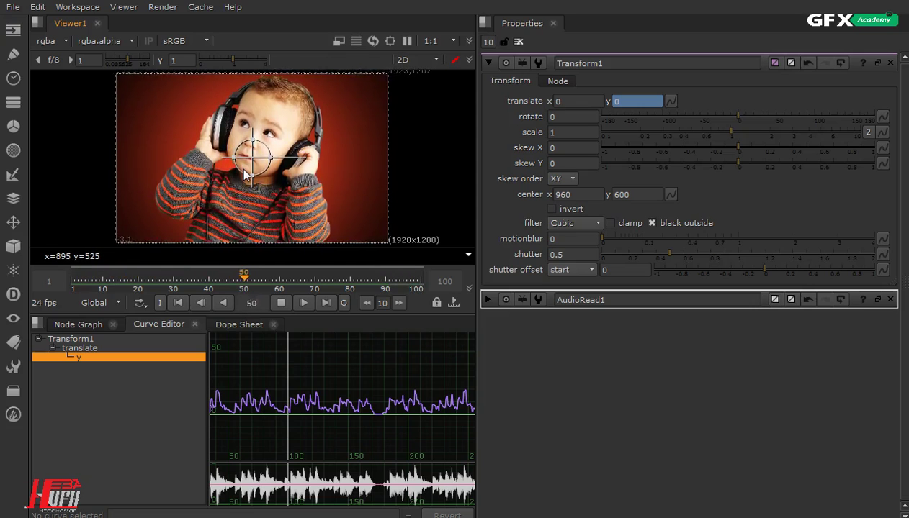
left_click(278, 292)
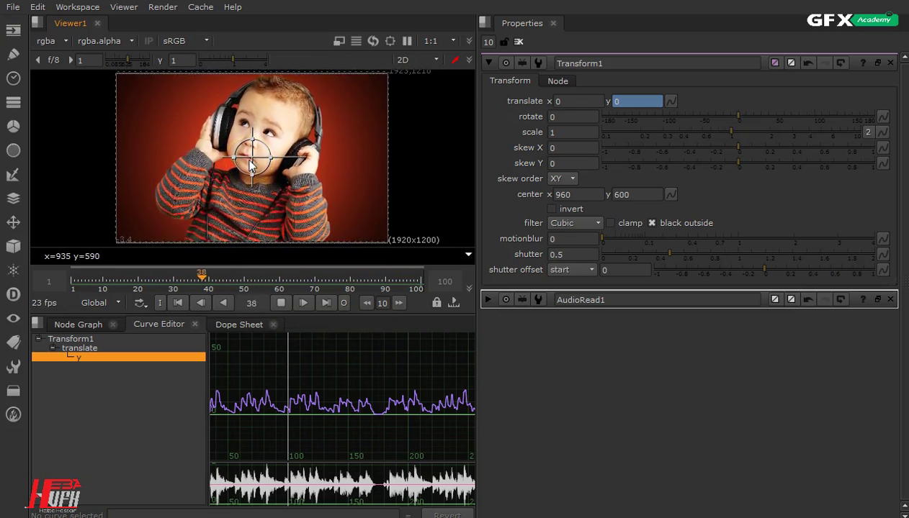
left_click(281, 303)
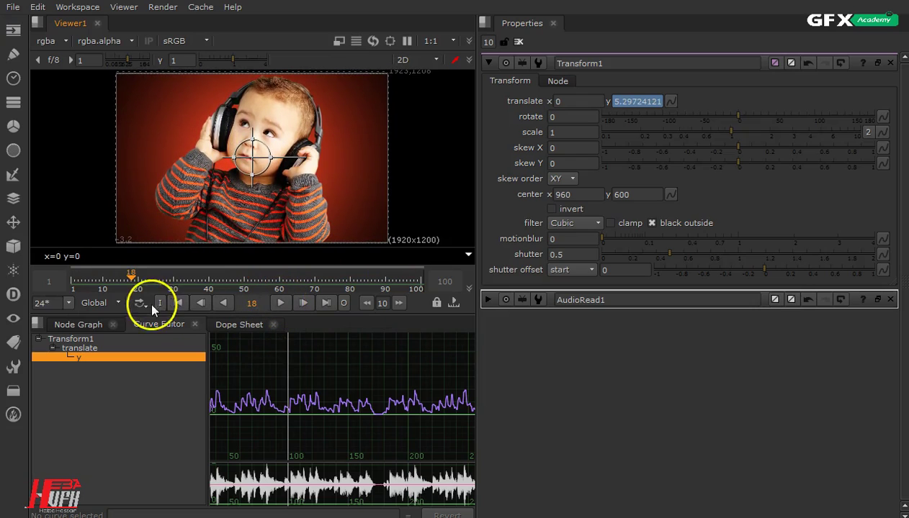
left_click(175, 304)
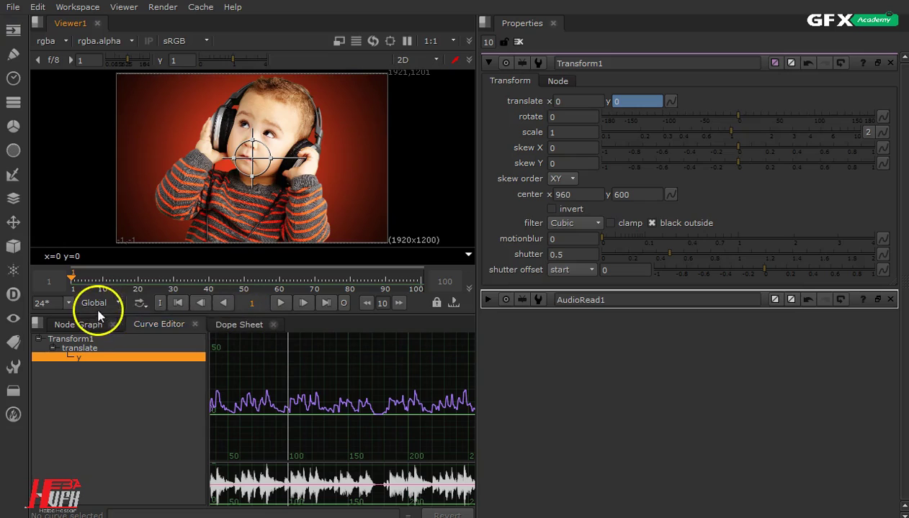
- Show the node graph, nudge AudioRead1 lower, and widen the viewer area
left_click(75, 324)
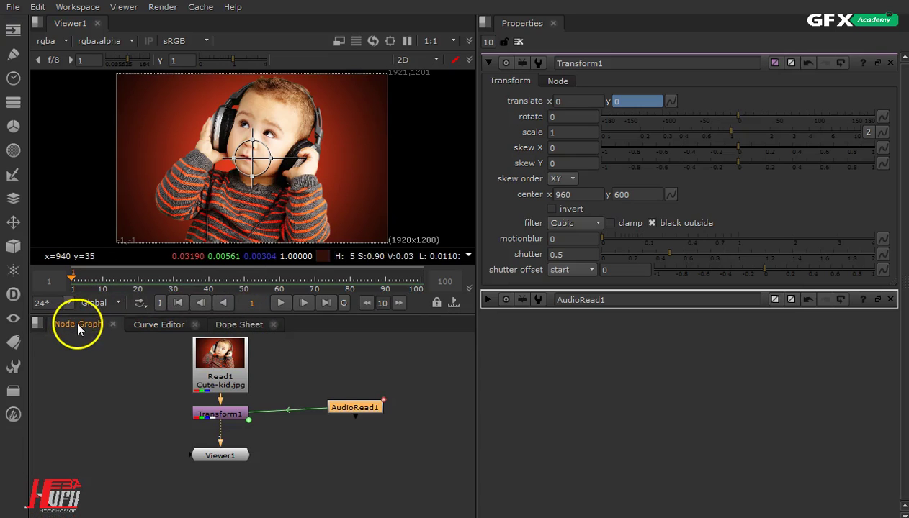
left_click_drag(337, 403, 336, 411)
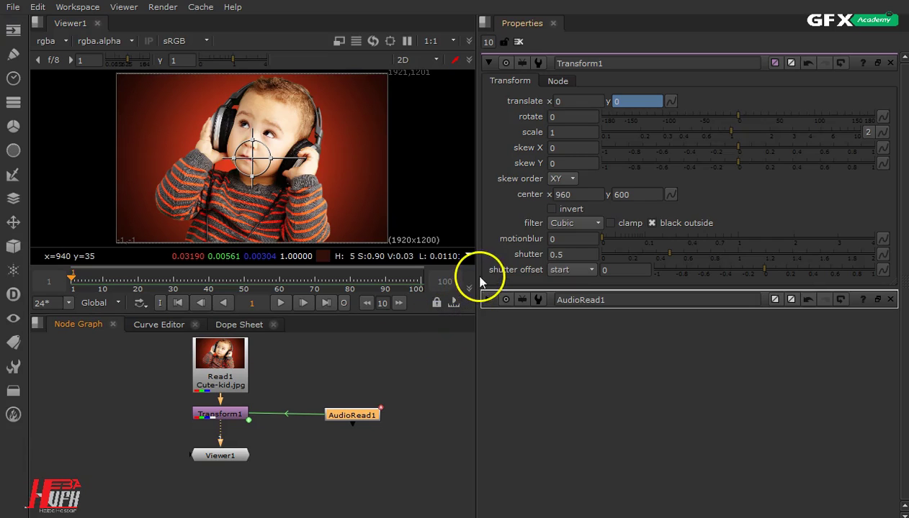
left_click_drag(474, 275, 627, 274)
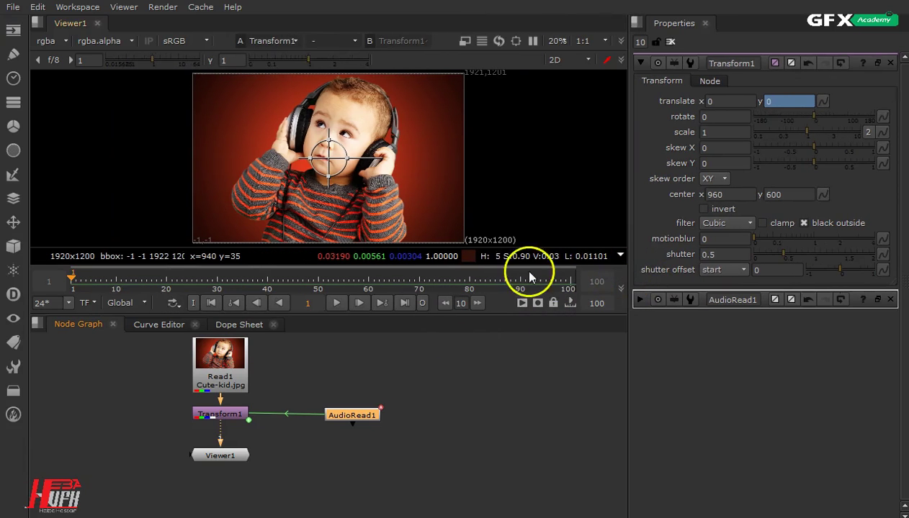
- Flipbook frames 1–100 of the viewer output with AudioRead1 as the audio source
left_click(523, 306)
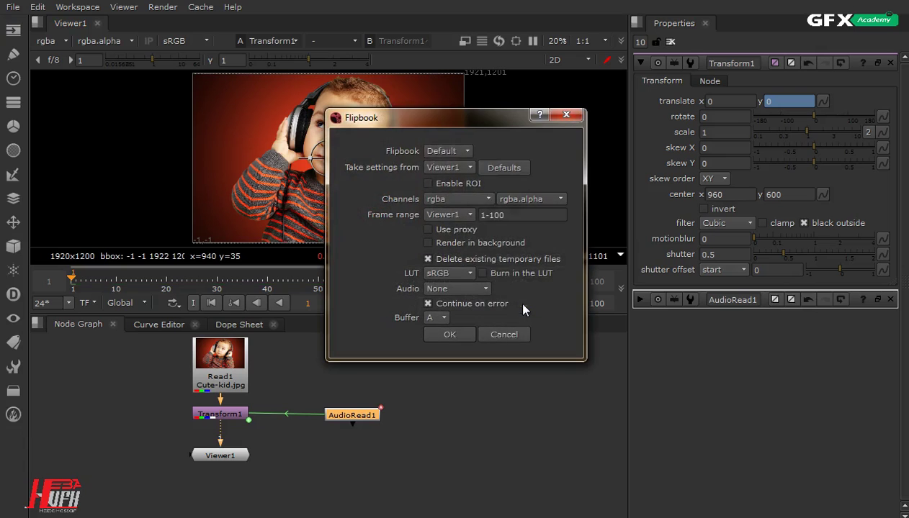
left_click_drag(448, 113, 591, 122)
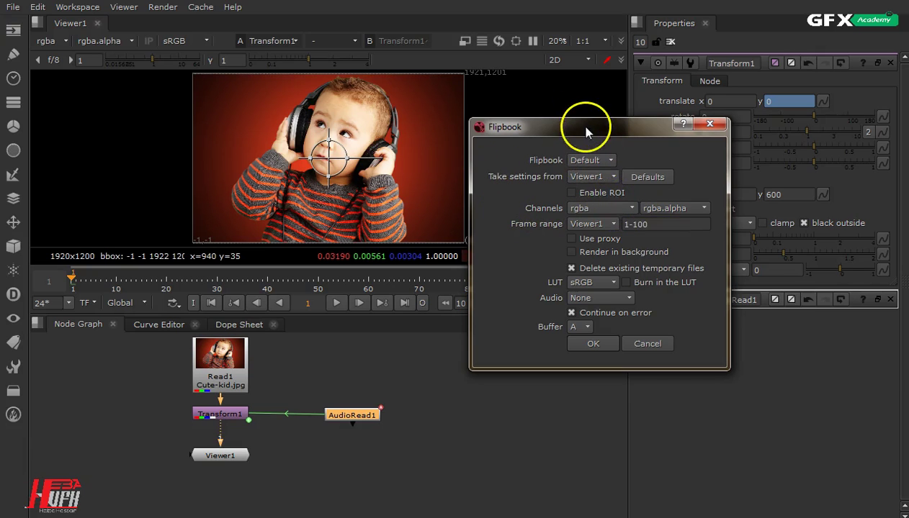
left_click_drag(586, 134, 751, 137)
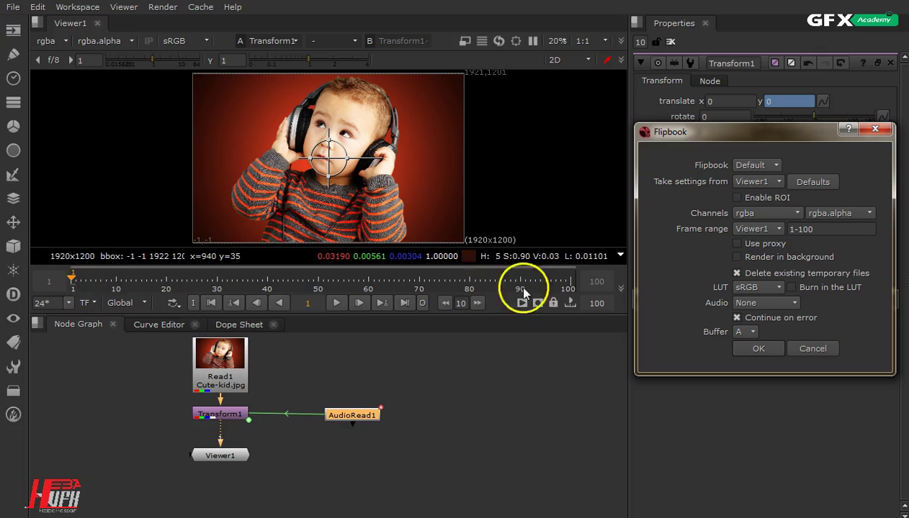
left_click(823, 229)
left_click_drag(740, 137, 588, 113)
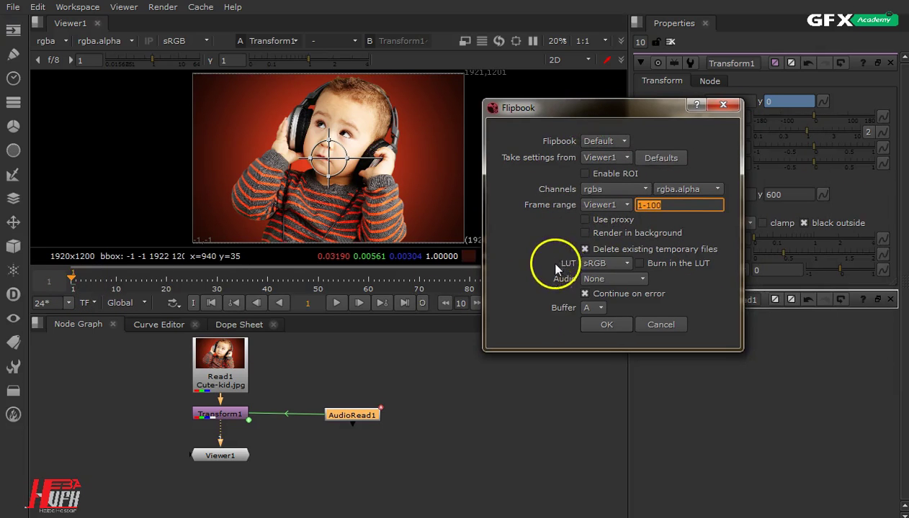
left_click(609, 283)
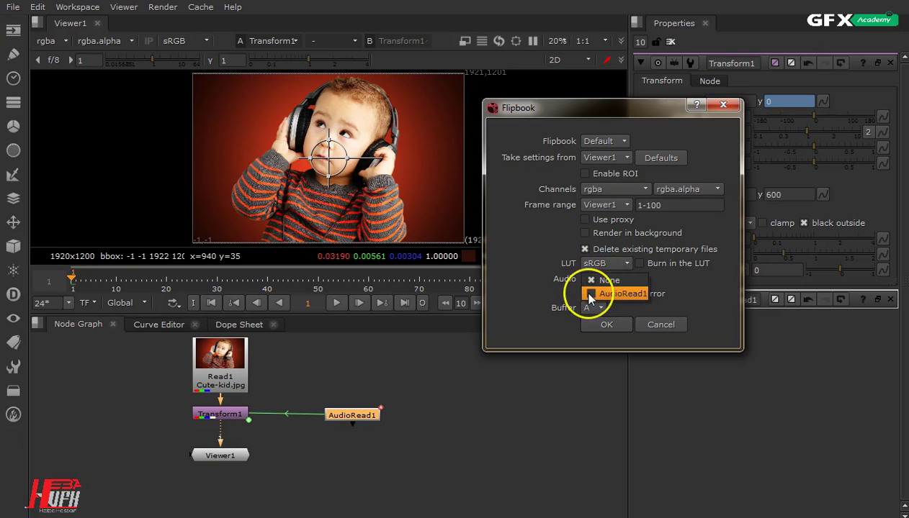
left_click(590, 297)
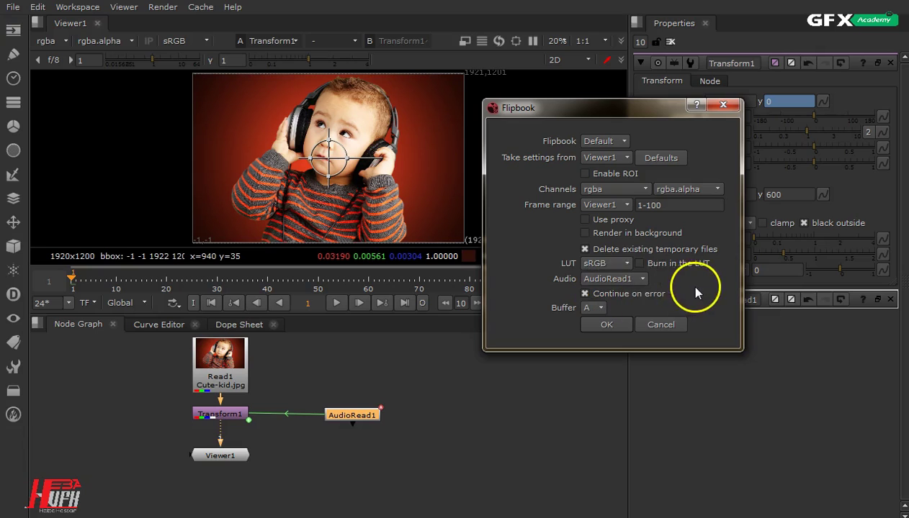
left_click(604, 326)
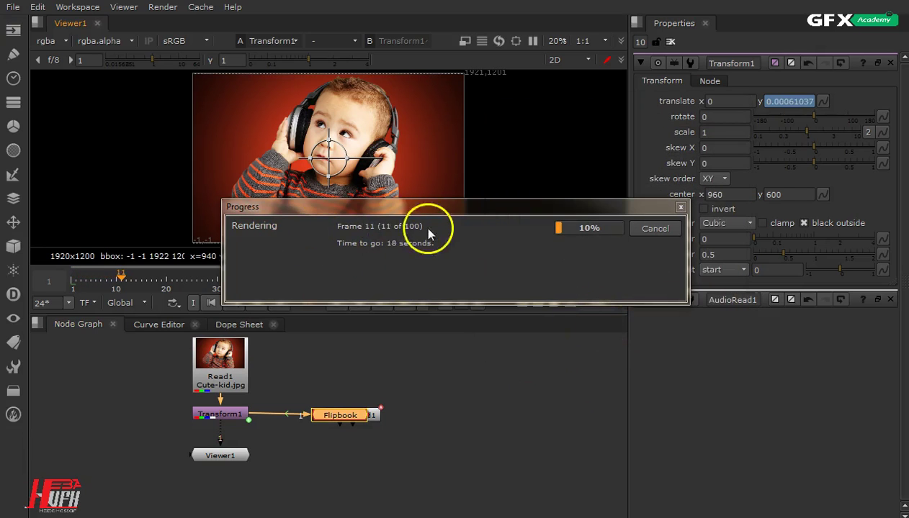
- Wait for the render, then raise the Flipbook window so its timeline shows
left_click_drag(392, 208, 375, 352)
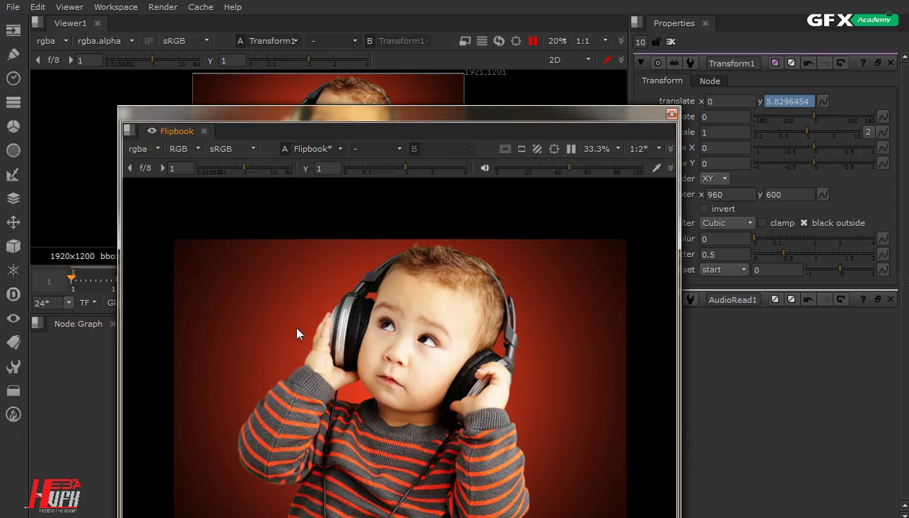
left_click(309, 132)
left_click_drag(310, 132, 304, 15)
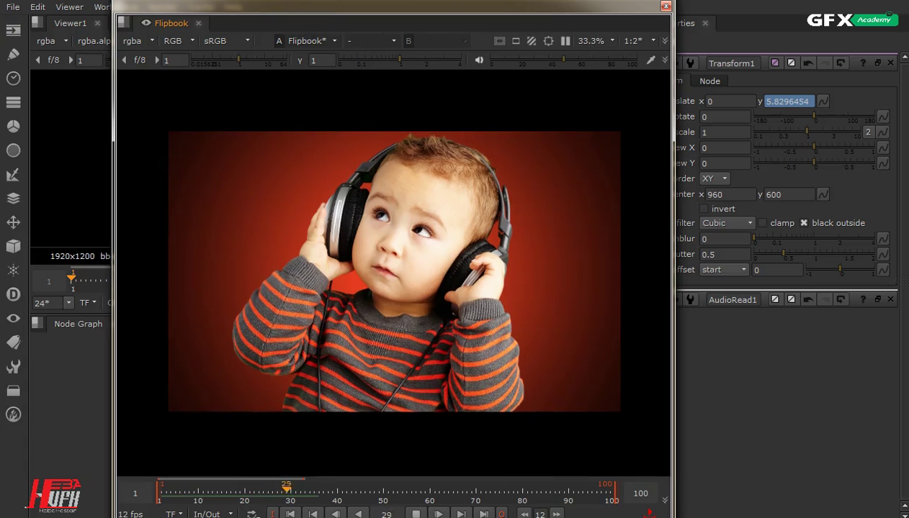
- Resize the Flipbook window, play the flipbook with audio from frame 1, and stop at frame 10
left_click_drag(108, 6, 220, 33)
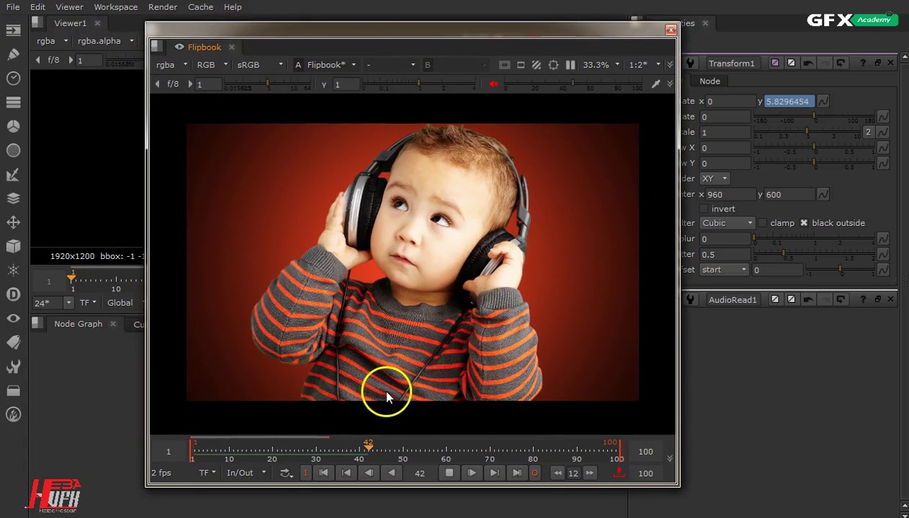
left_click(323, 473)
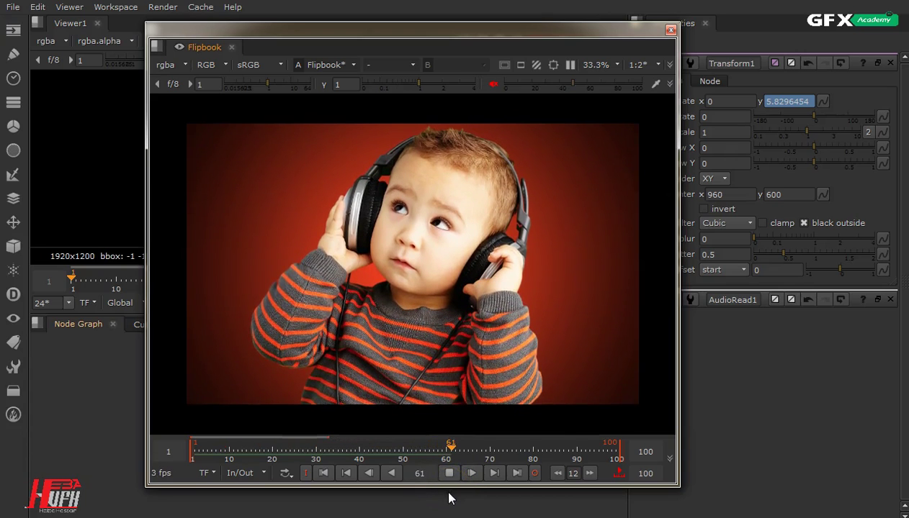
left_click(470, 472)
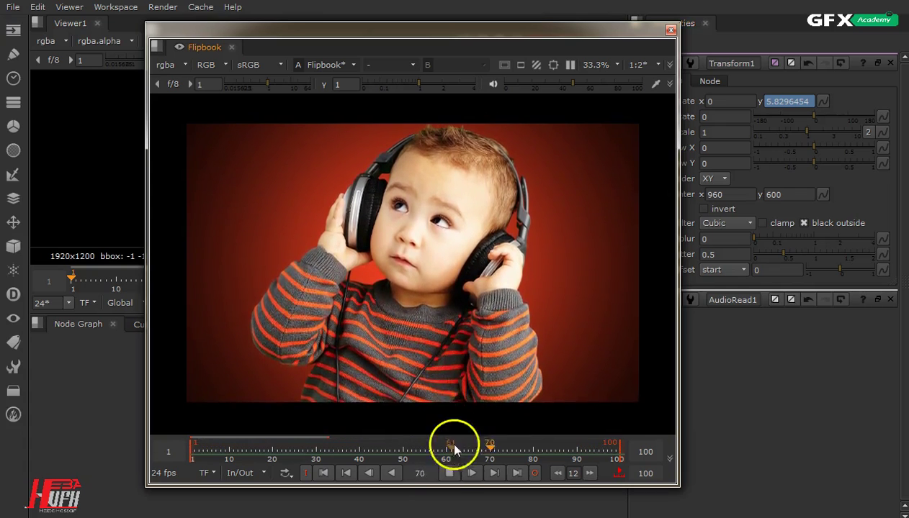
left_click(447, 473)
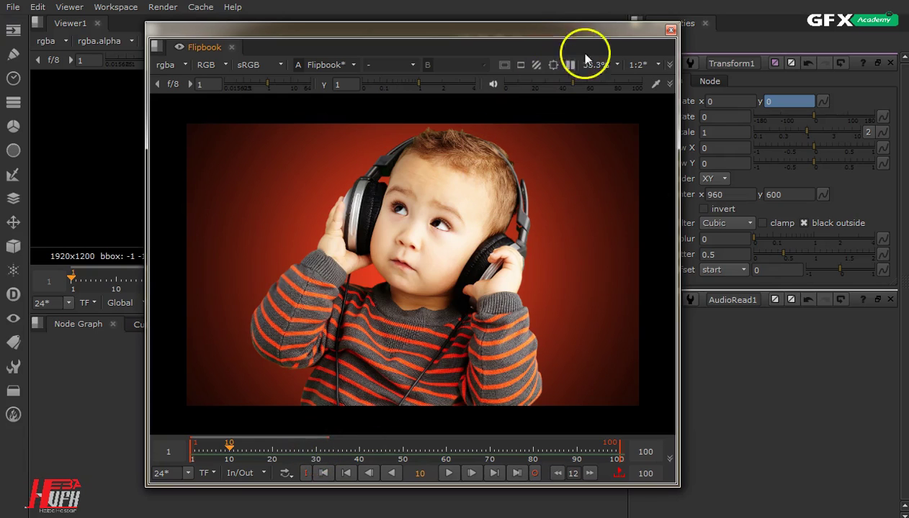
- Close the Flipbook and move Viewer1, Transform1 and AudioRead1 lower in the node graph
left_click(670, 32)
left_click_drag(217, 456, 216, 495)
left_click(209, 439)
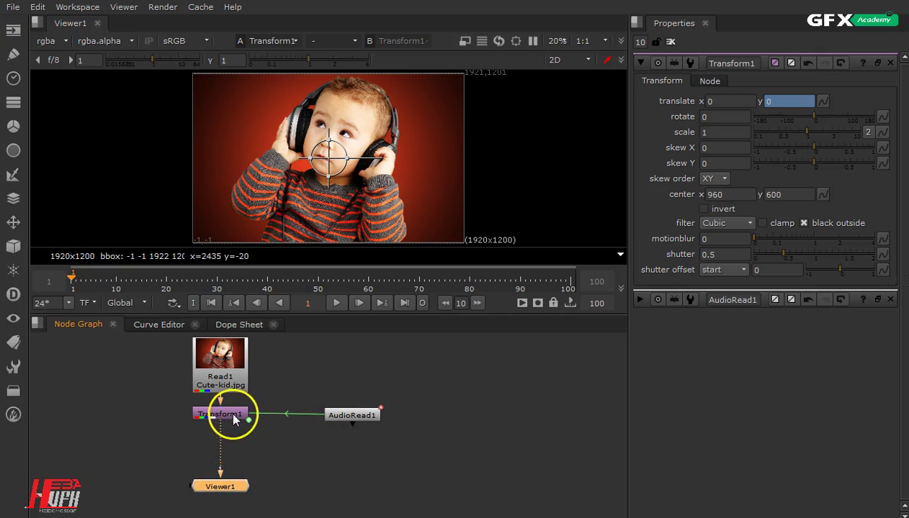
left_click_drag(229, 411, 232, 432)
left_click_drag(333, 417, 343, 431)
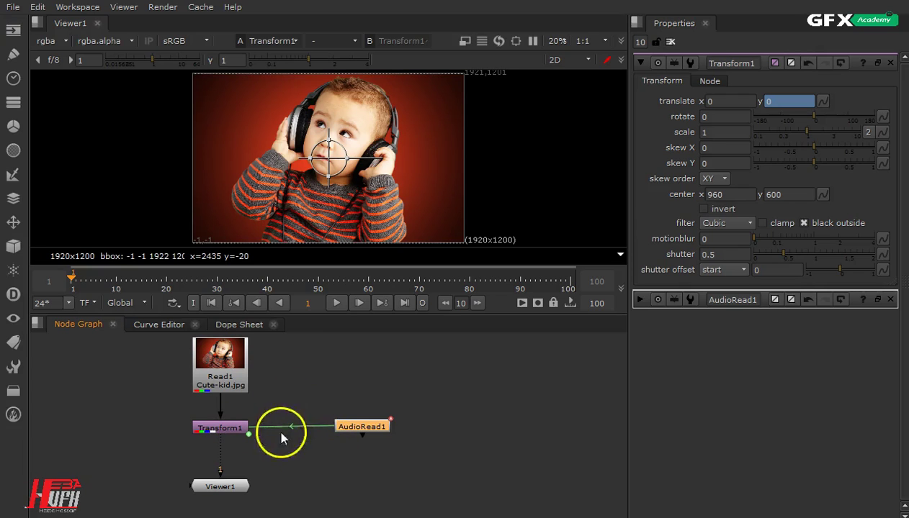
left_click(240, 432)
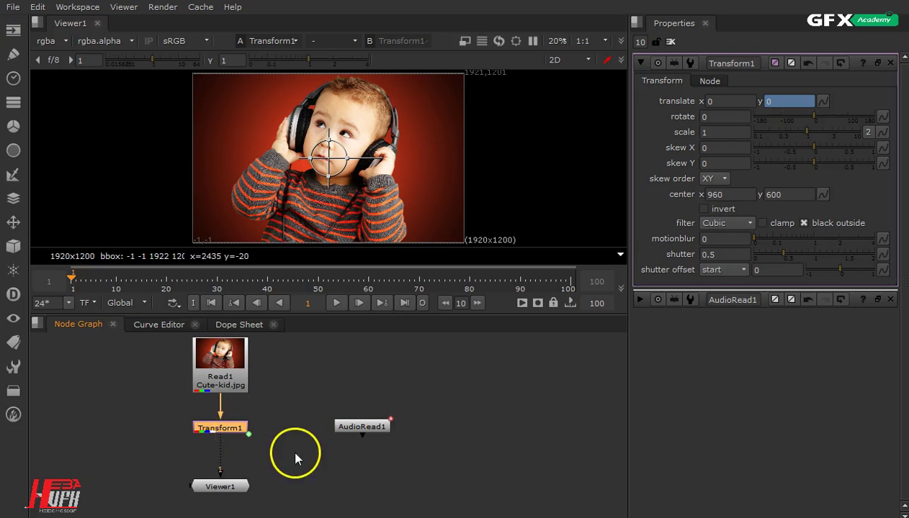
mouse_move(281, 433)
left_mouse_down()
mouse_move(262, 433)
mouse_move(243, 452)
mouse_move(268, 438)
mouse_move(243, 437)
mouse_move(249, 441)
left_mouse_up()
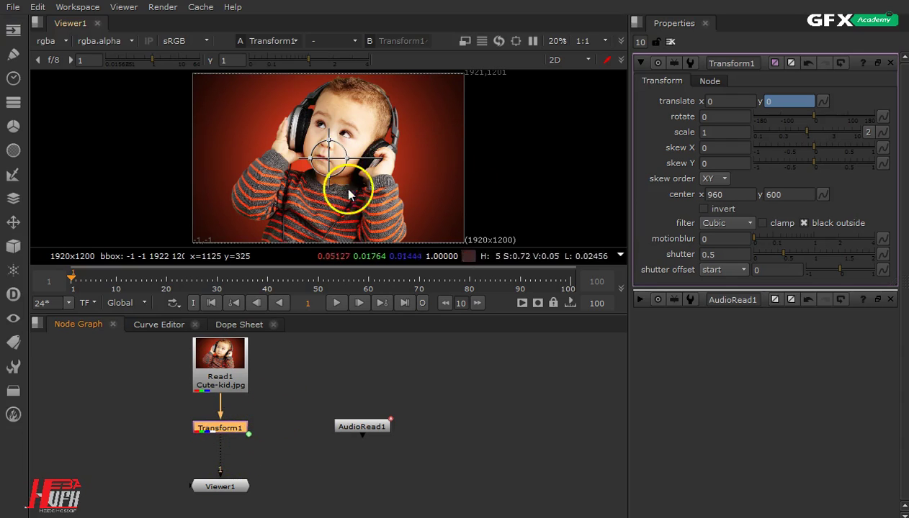
- Clear the Properties panel and insert a Write1 node after Transform1, widening its properties panel
left_click(670, 41)
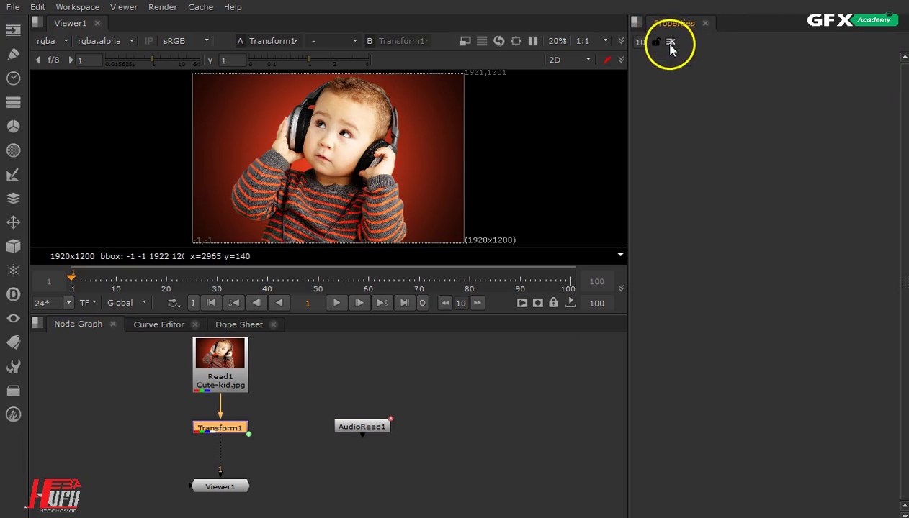
left_click(13, 30)
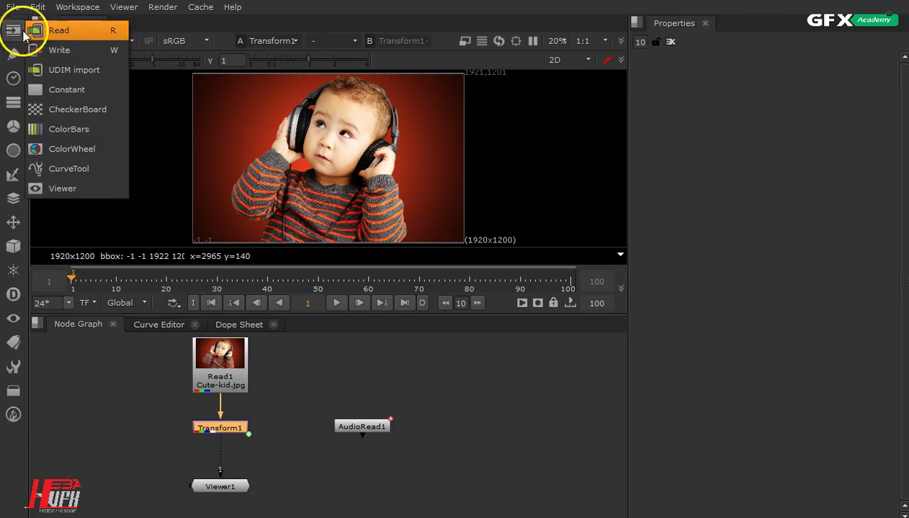
left_click(87, 51)
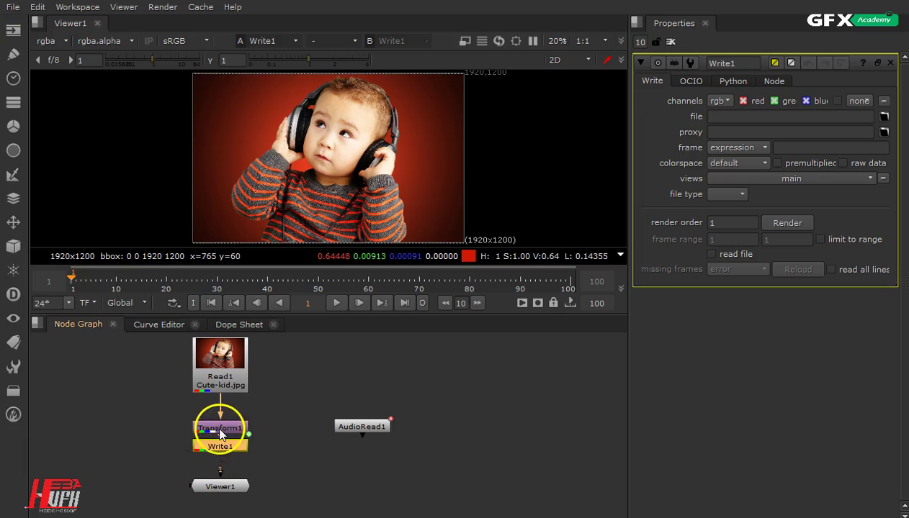
left_click_drag(631, 199, 502, 202)
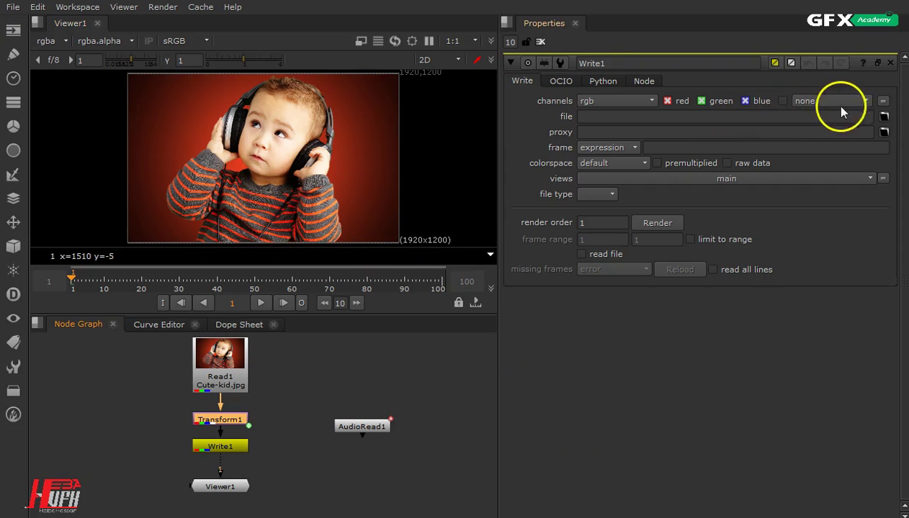
- Point Write1's output file to myclip.mov in the home folder, keeping file type mov
left_click(884, 118)
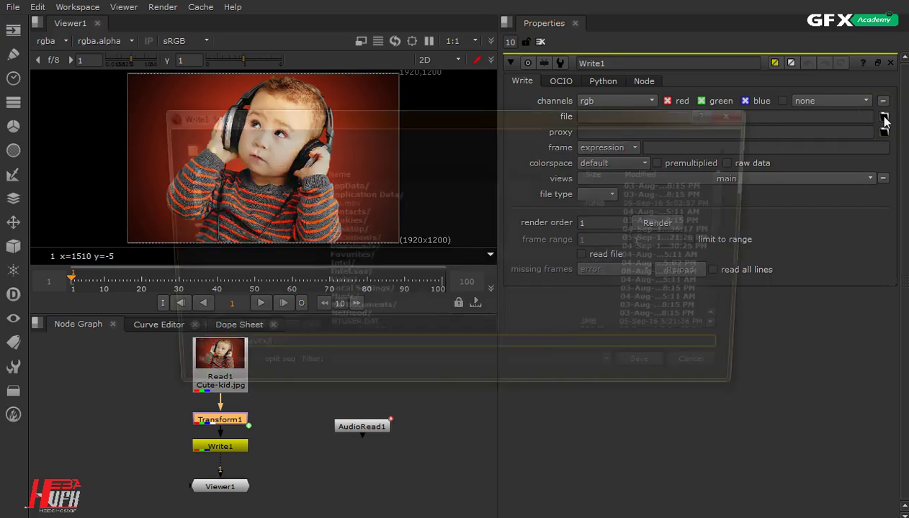
left_click_drag(356, 121, 248, 92)
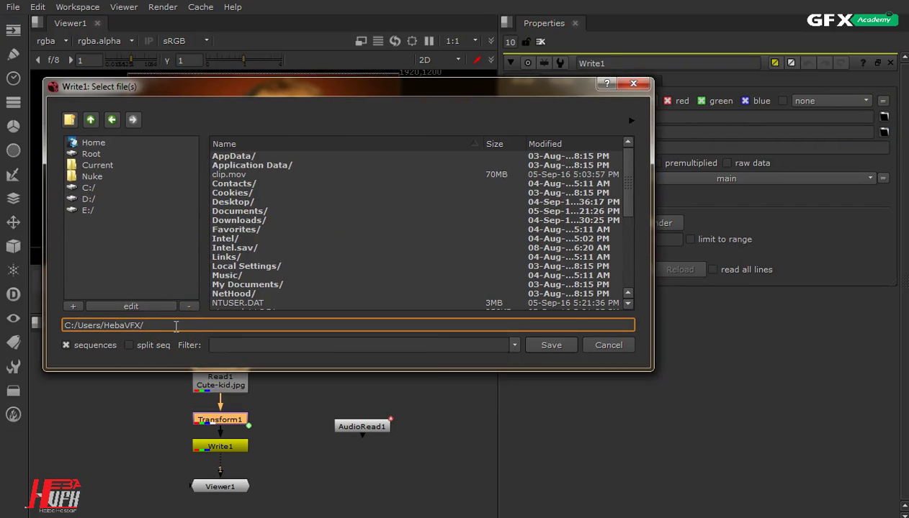
type("my")
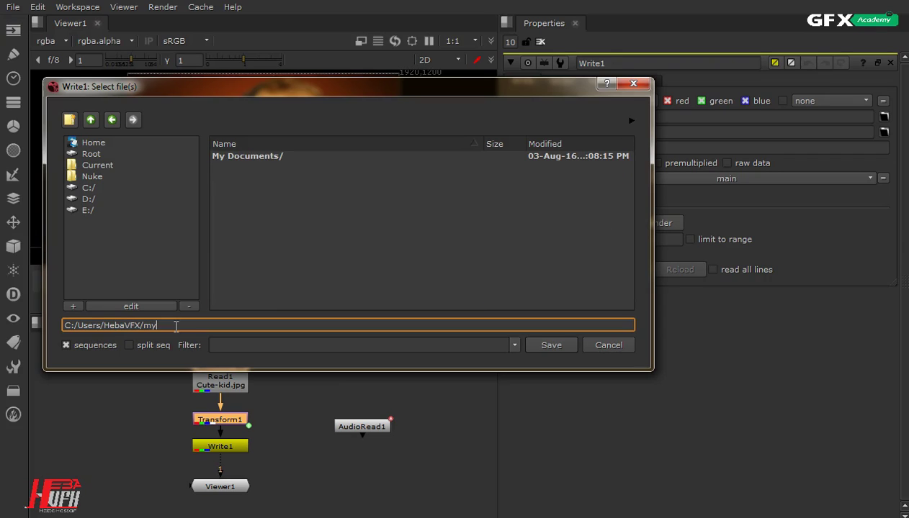
type("d")
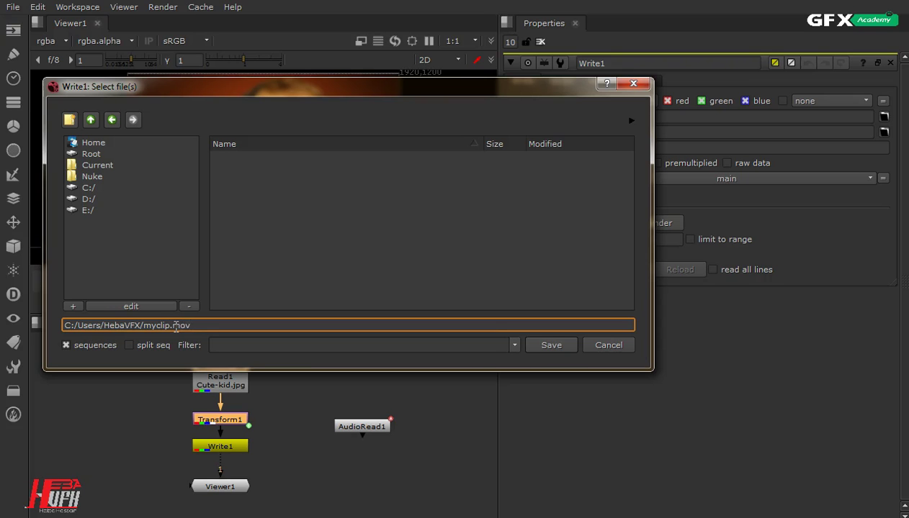
left_click(540, 345)
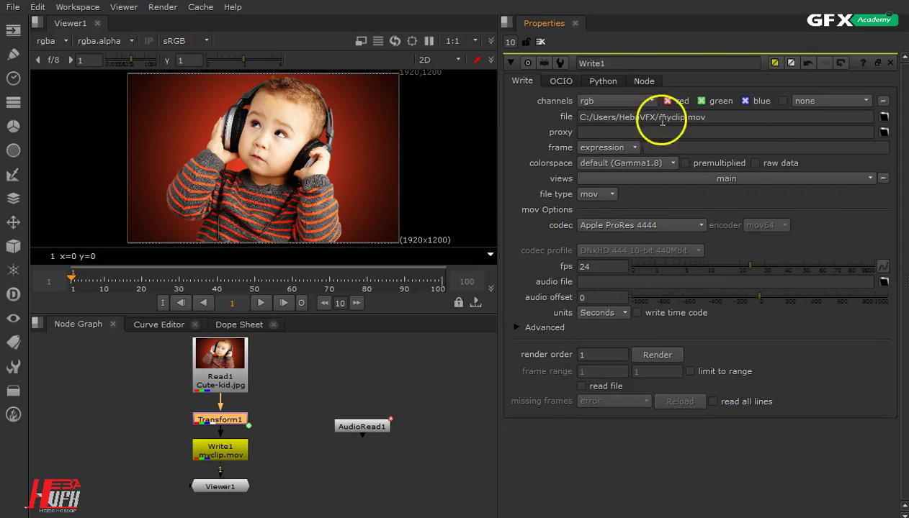
- Change Write1's mov codec from Apple ProRes 4444 to H.264
double_click(697, 117)
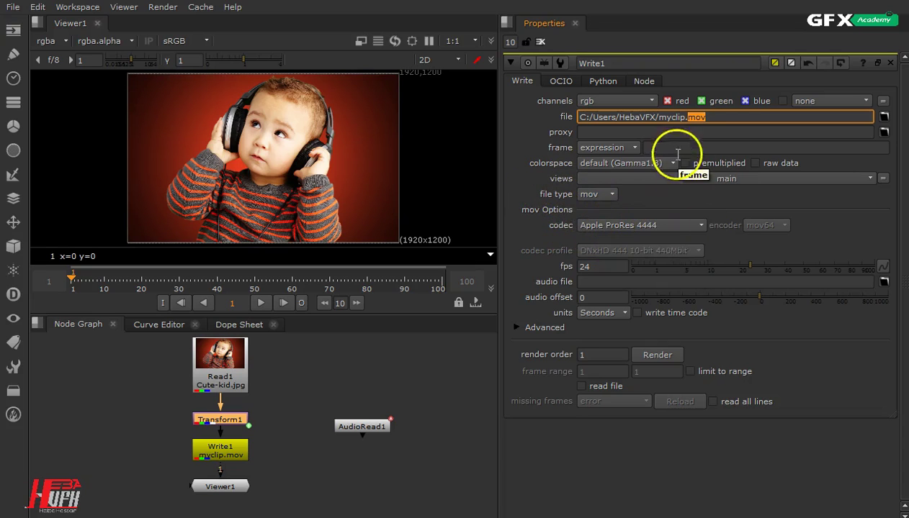
left_click(675, 227)
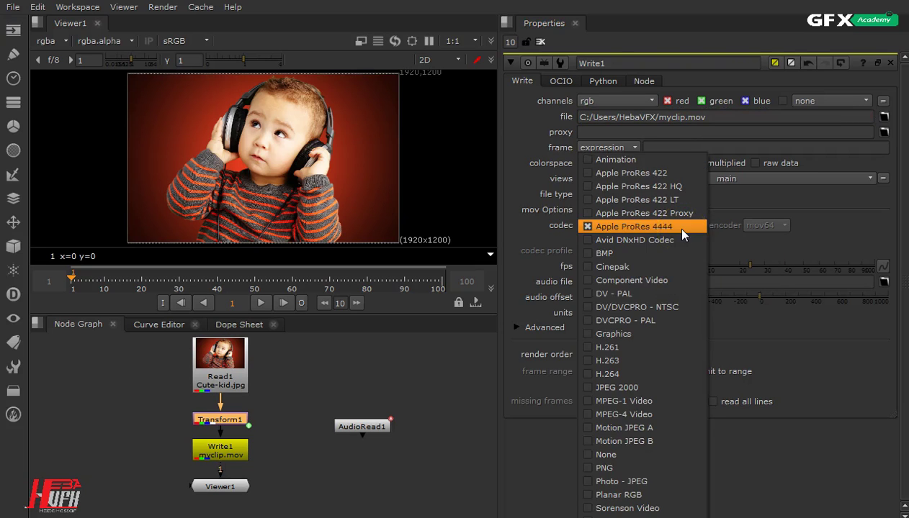
left_click(634, 376)
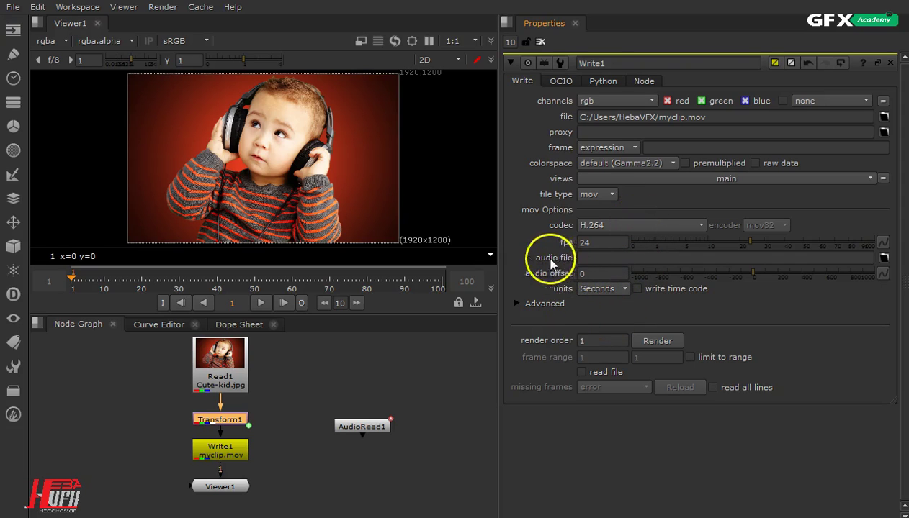
- Attach Clip.wav from the Videos folder as Write1's audio file
left_click(884, 258)
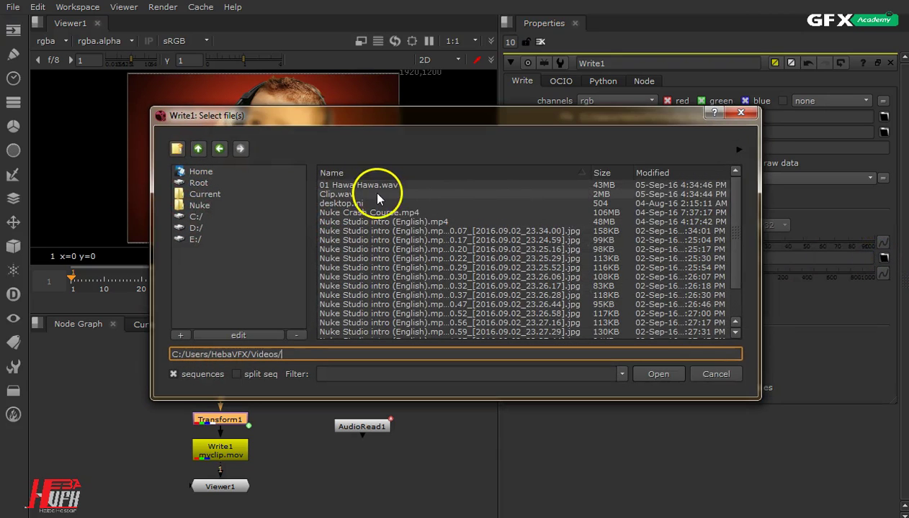
left_click(376, 195)
left_click(667, 381)
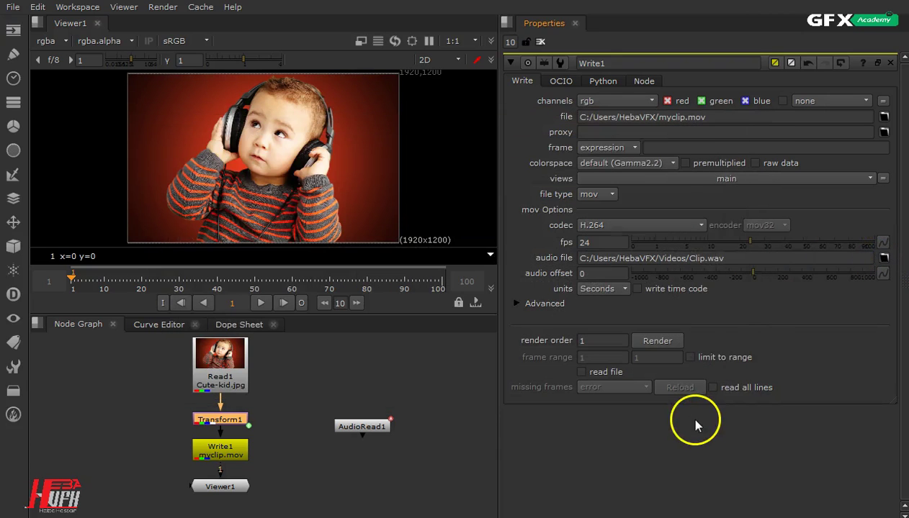
- Confirm Write1's output file type is still mov
triple_click(772, 115)
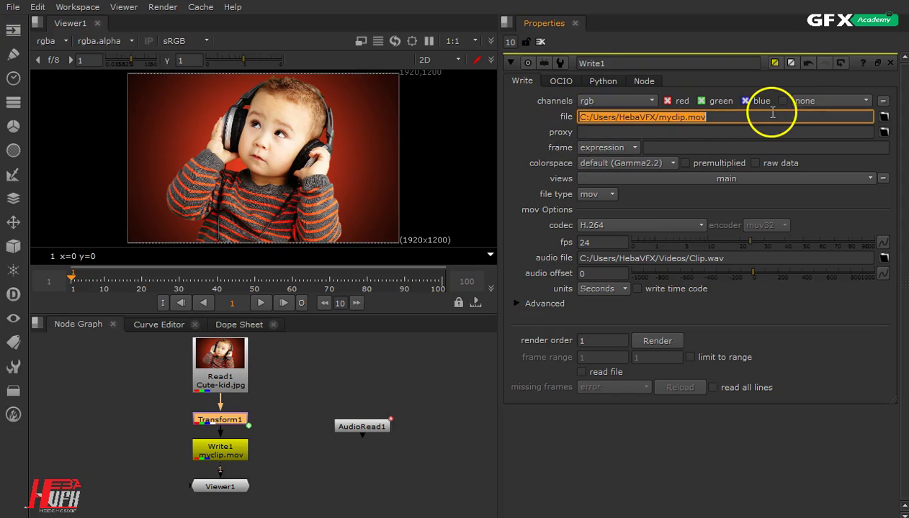
left_click(598, 194)
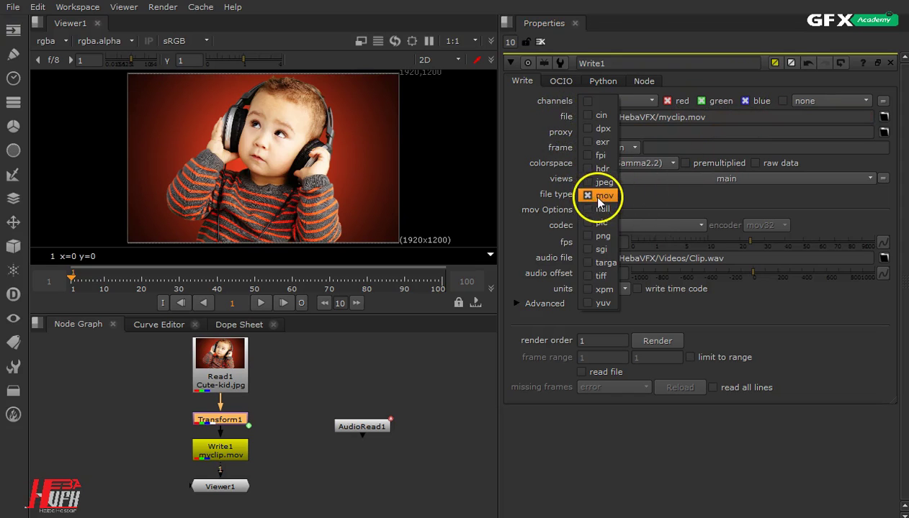
left_click(605, 196)
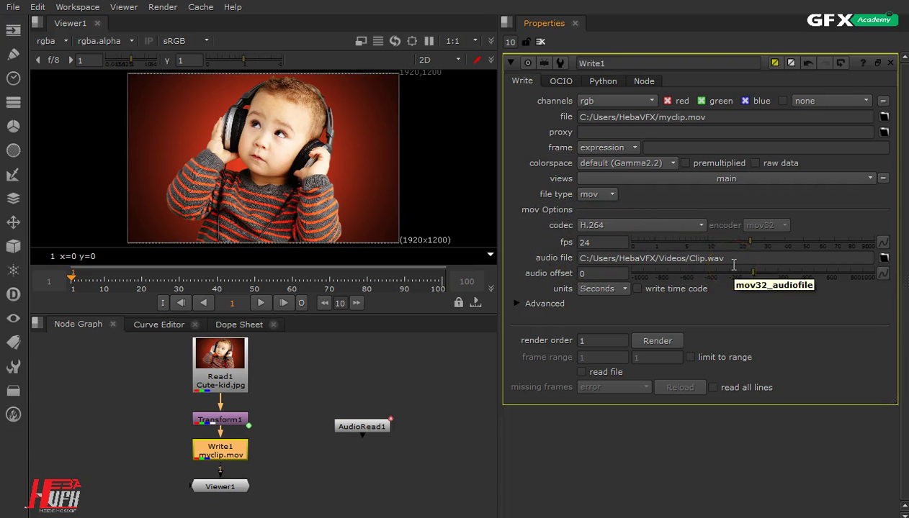
- Render Write1 over the global frame range 1-100 to myclip.mov
left_click(659, 344)
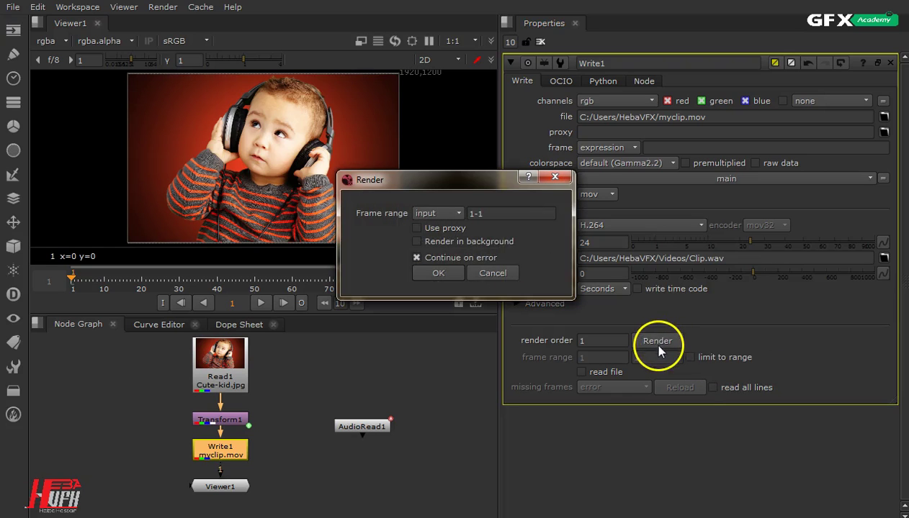
left_click_drag(484, 183, 727, 100)
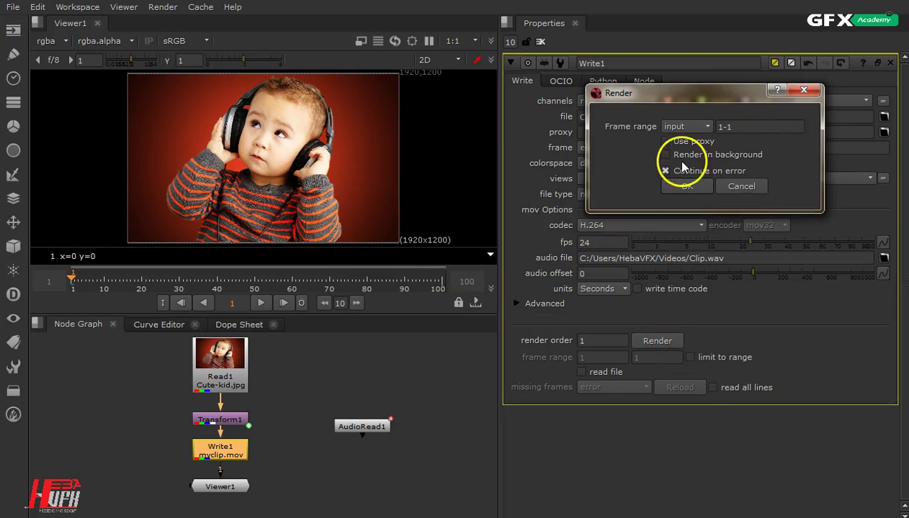
left_click(688, 128)
left_click(688, 142)
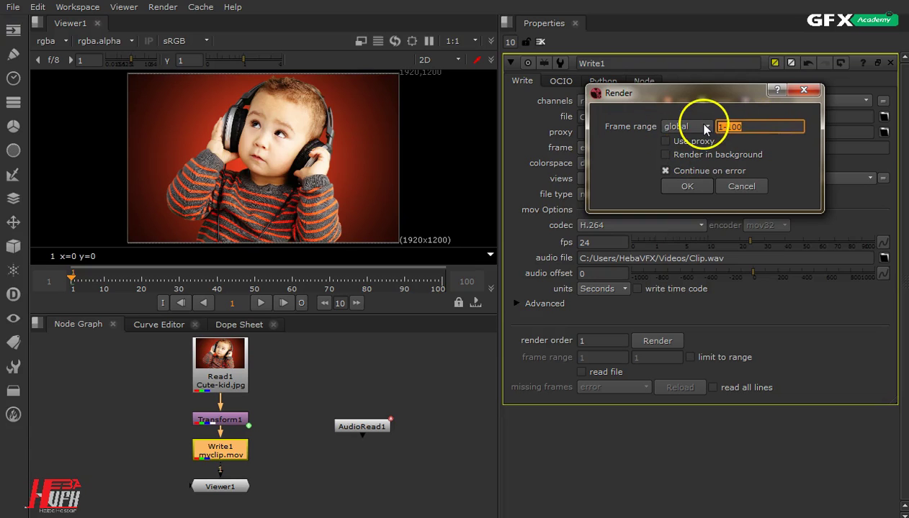
left_click(687, 187)
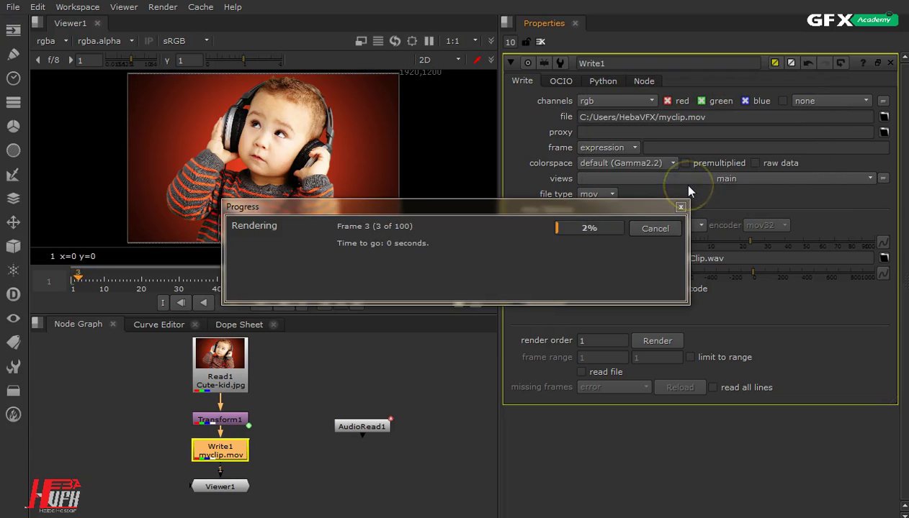
left_click_drag(483, 207, 474, 304)
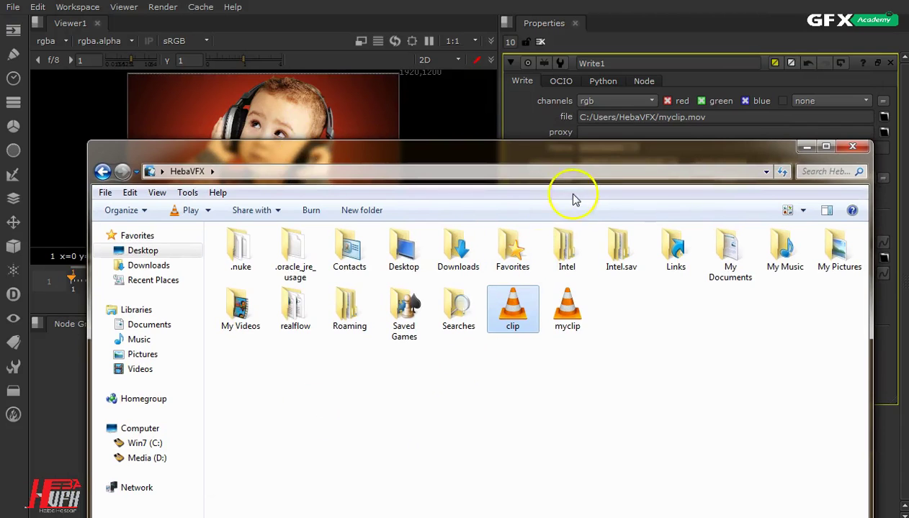
- Drag the rendered myclip file from Explorer onto Media Player Classic to open it
left_click(566, 308)
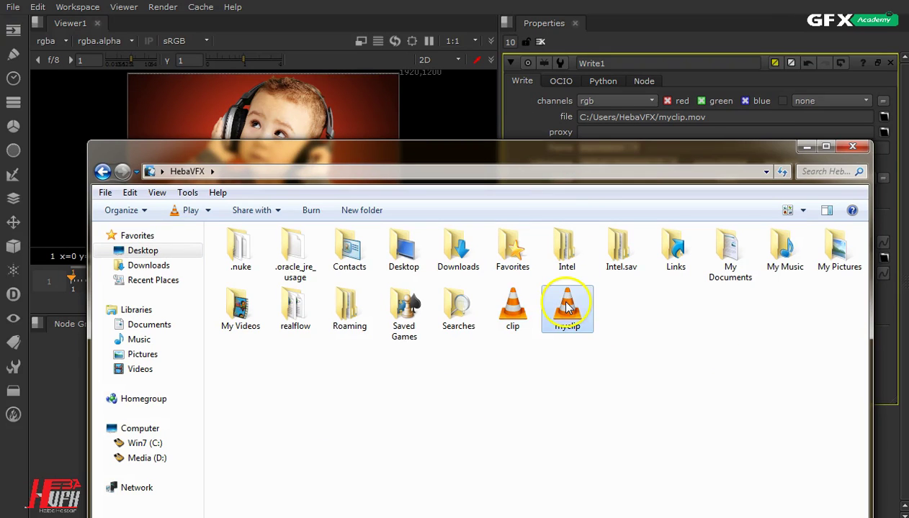
left_click_drag(652, 164, 903, 185)
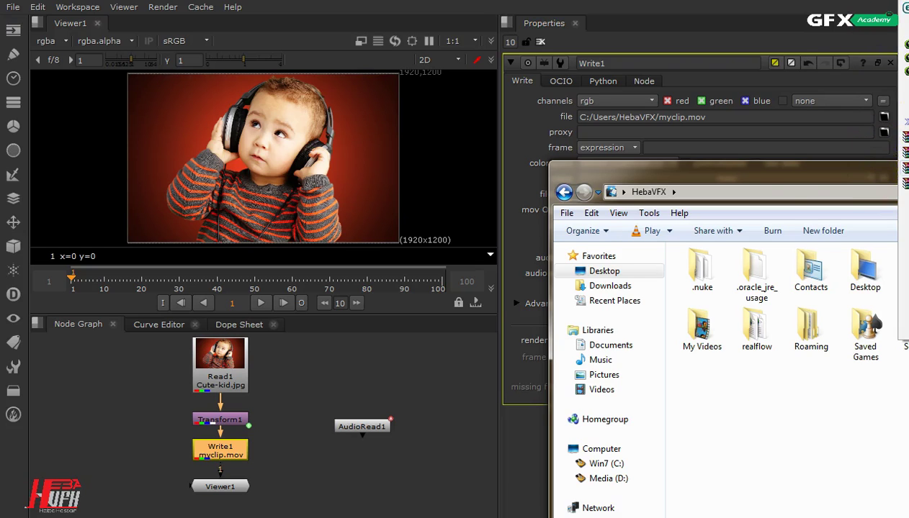
left_click_drag(808, 186, 740, 171)
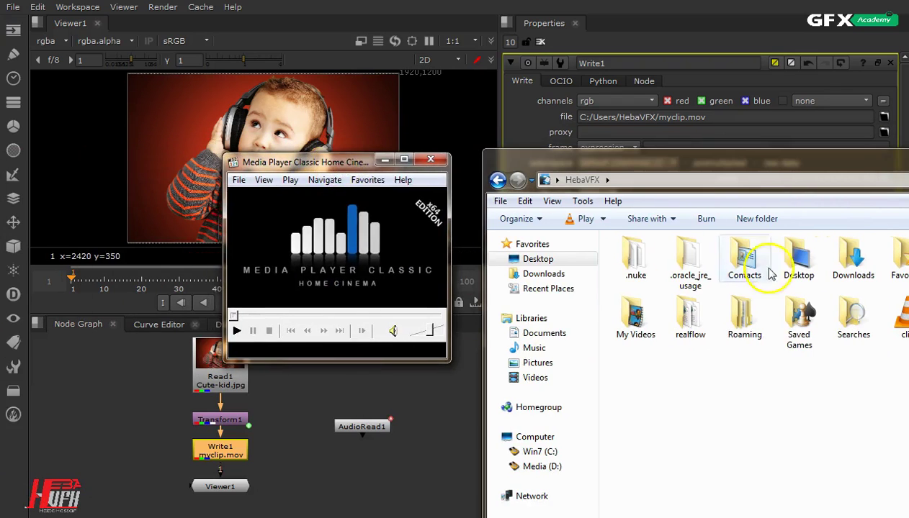
left_click_drag(900, 320, 355, 238)
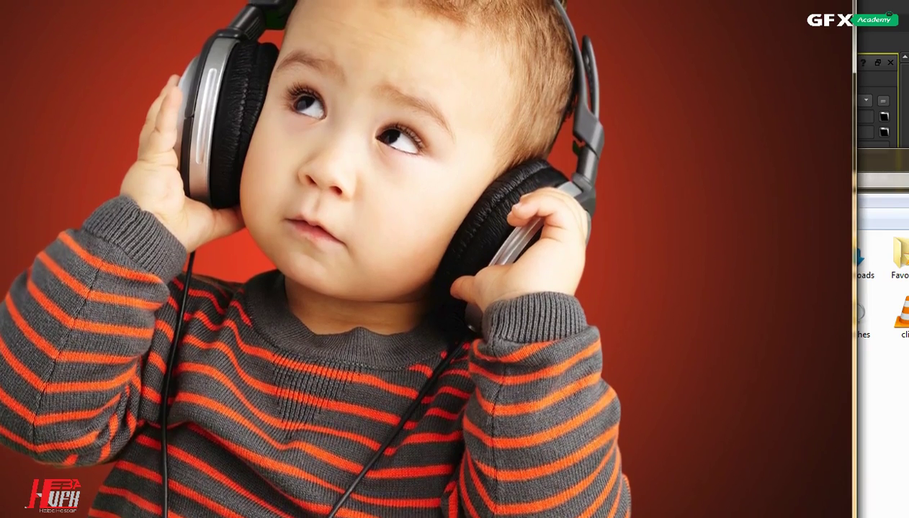
- Shrink and reposition the Media Player Classic window in front of the file window
left_click_drag(641, 1, 642, 79)
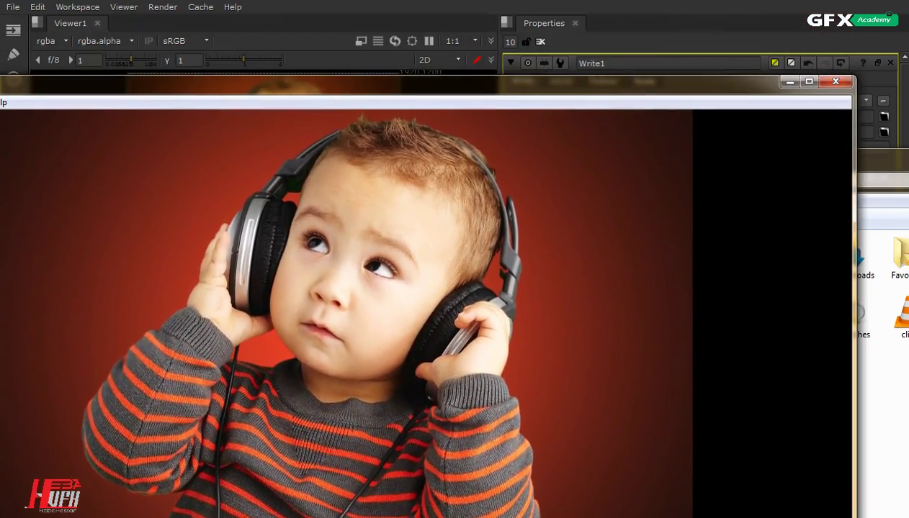
left_click_drag(4, 77, 162, 148)
left_click_drag(254, 156, 188, 37)
left_click_drag(783, 492, 744, 463)
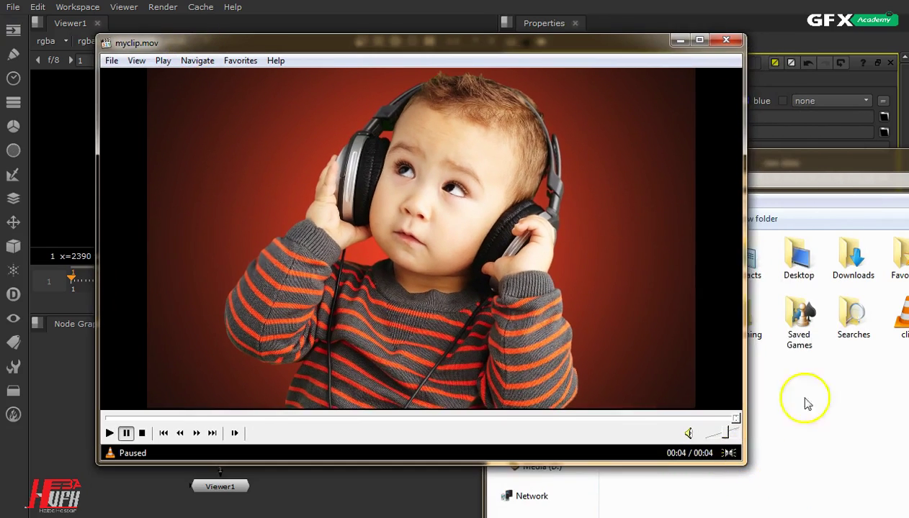
left_click_drag(828, 162, 667, 196)
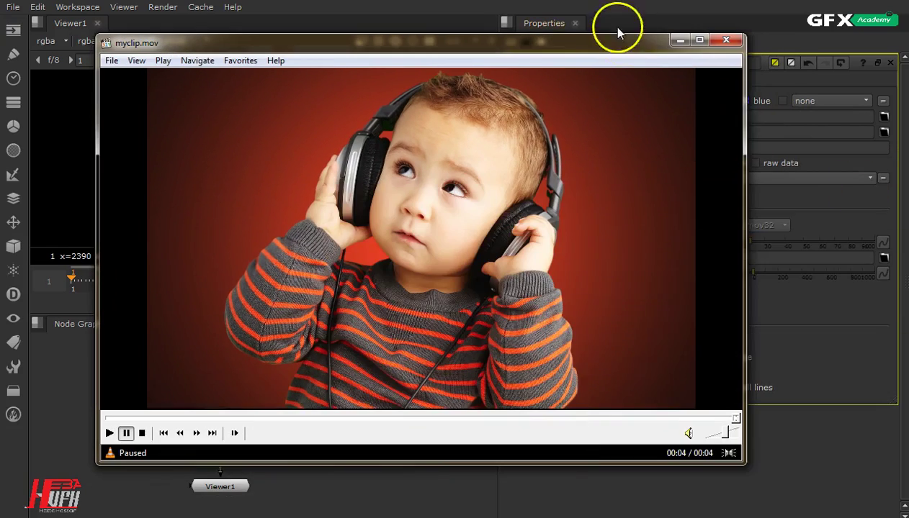
mouse_move(620, 34)
left_mouse_down()
mouse_move(641, 71)
mouse_move(610, 40)
left_mouse_up()
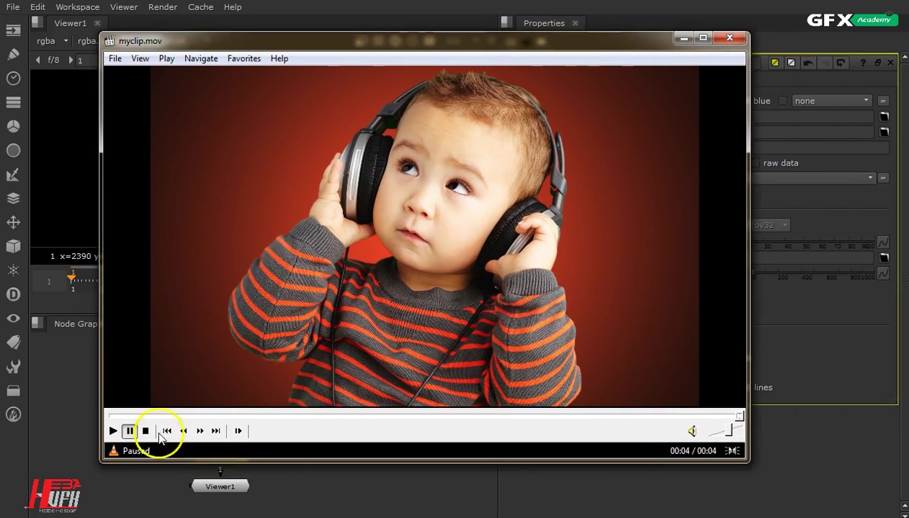
- Play myclip.mov with its audio, then pause it at 00:02 of 00:04
left_click(113, 431)
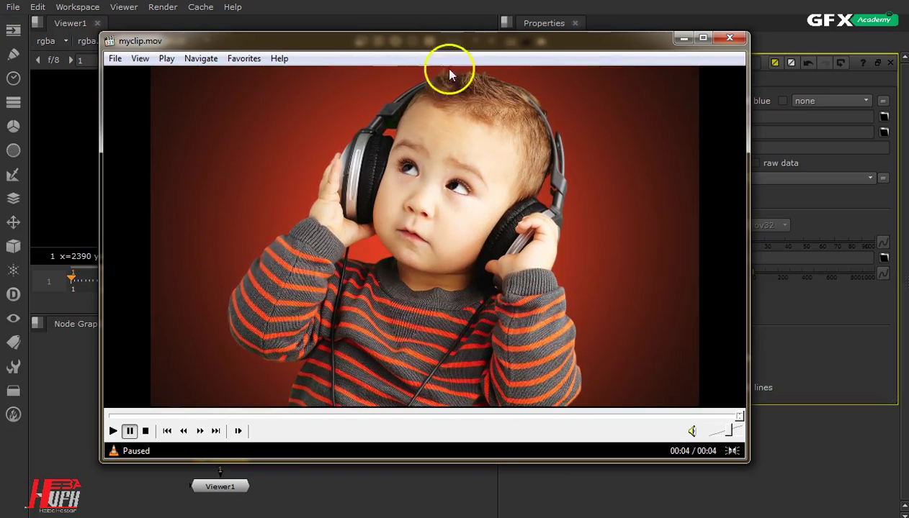
left_click_drag(507, 48, 523, 79)
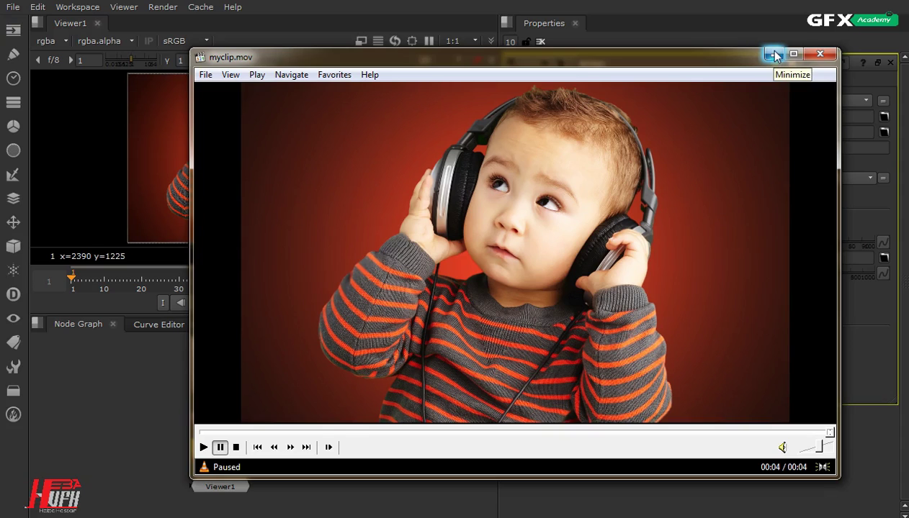
left_click_drag(669, 59, 603, 70)
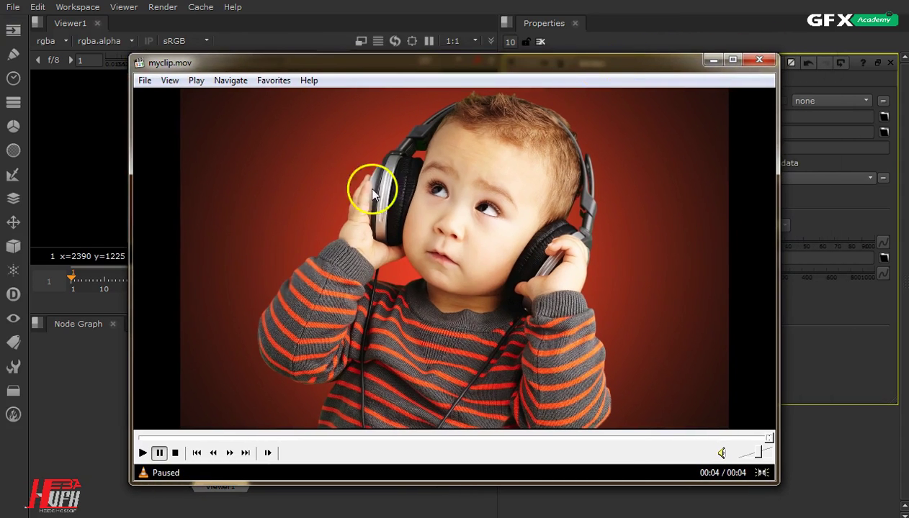
left_click(142, 211)
left_click_drag(126, 211, 191, 210)
left_click(275, 240)
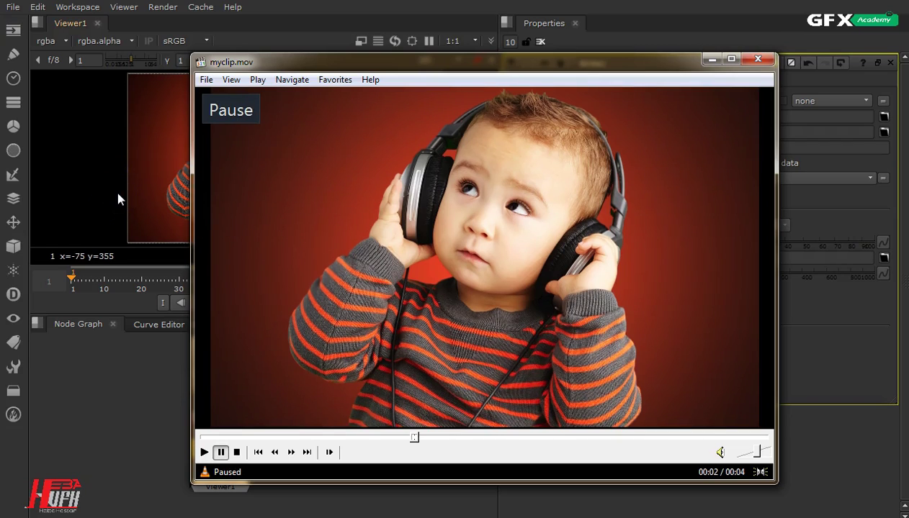
left_click(136, 198)
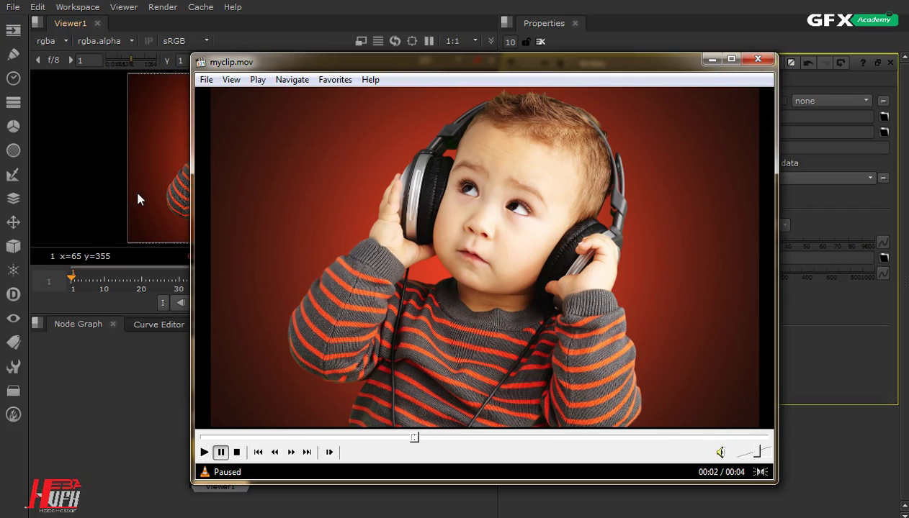